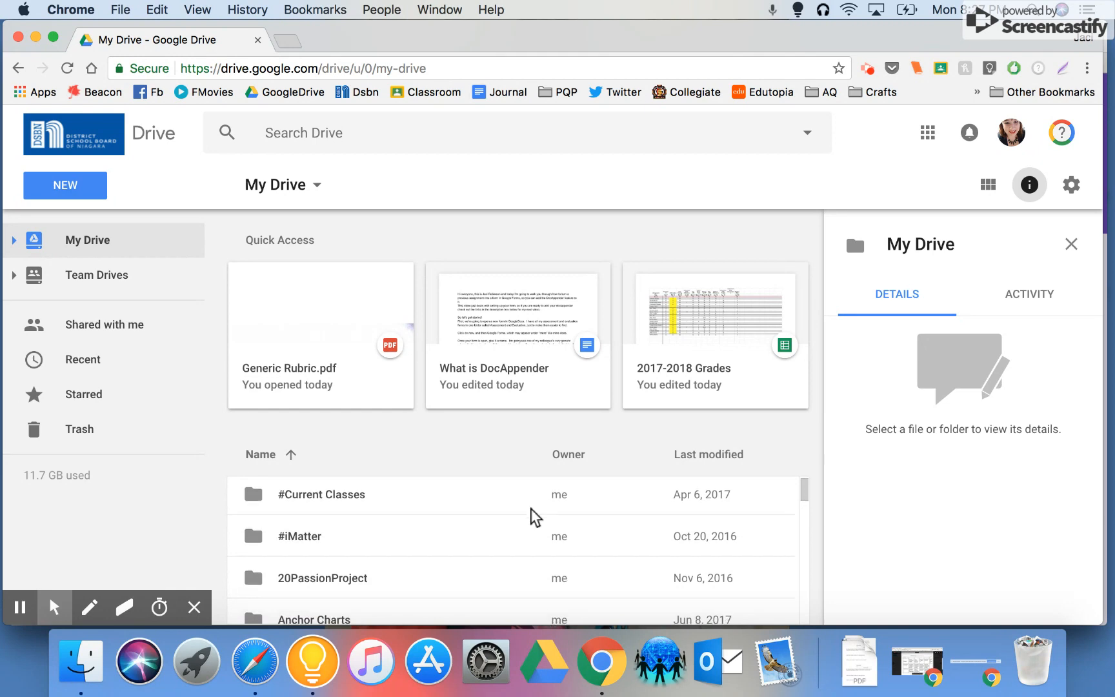
Step: Create a blank Google Form inside the Assessment and Evaluation Forms folder in My Drive
scroll(532, 515, "down", 6)
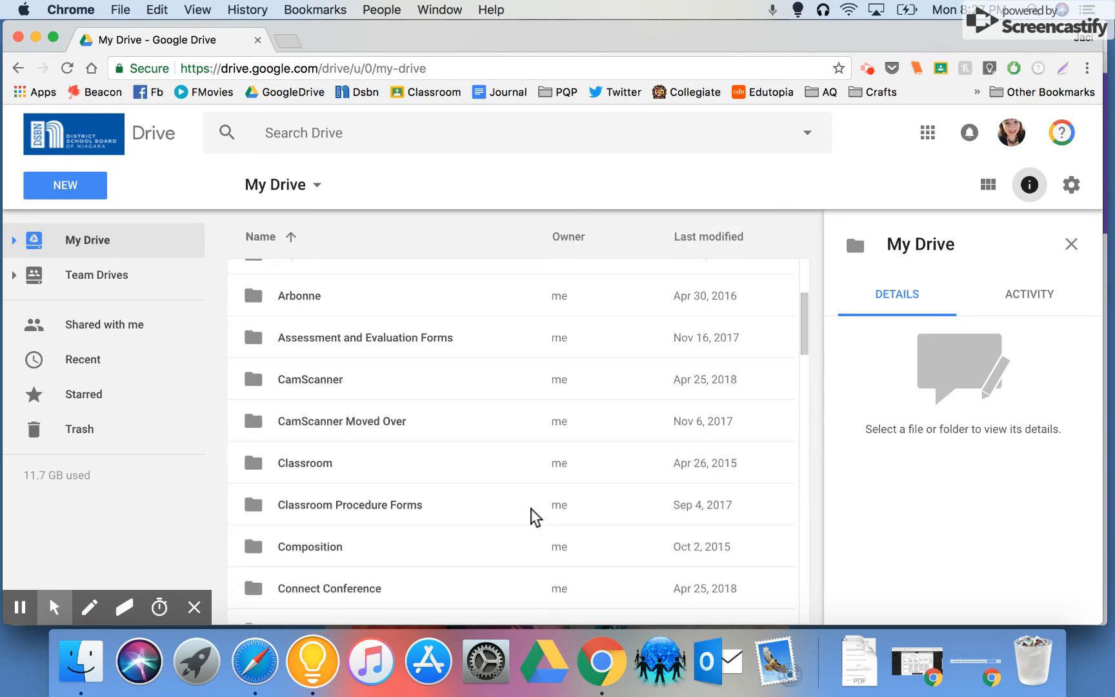
double_click(411, 355)
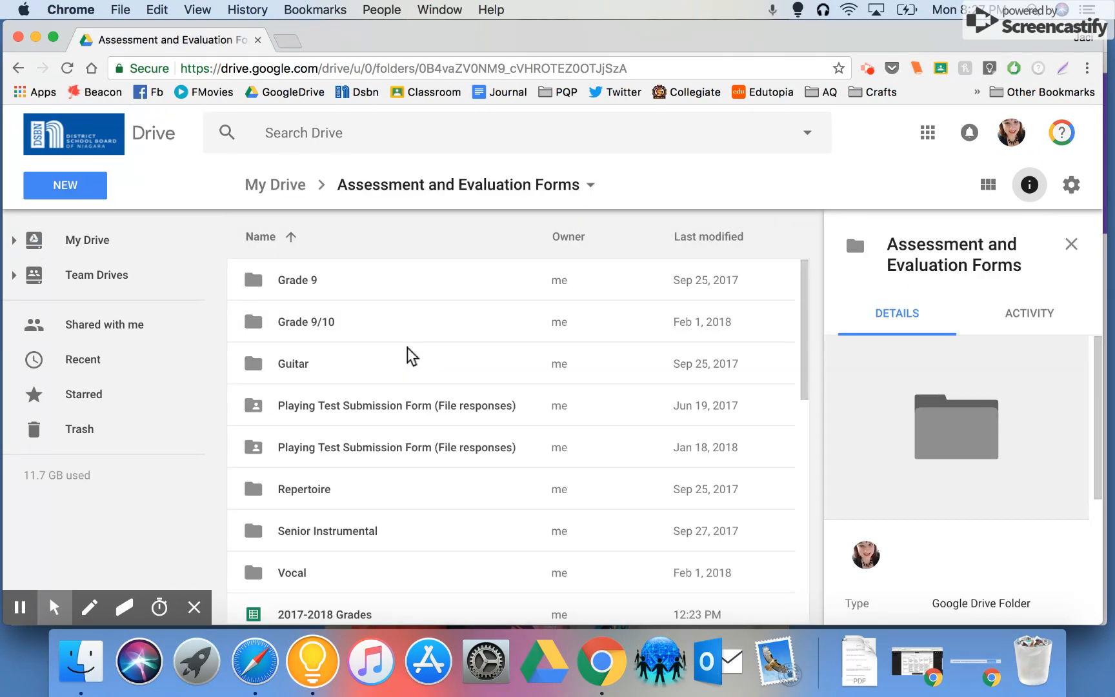
left_click(89, 191)
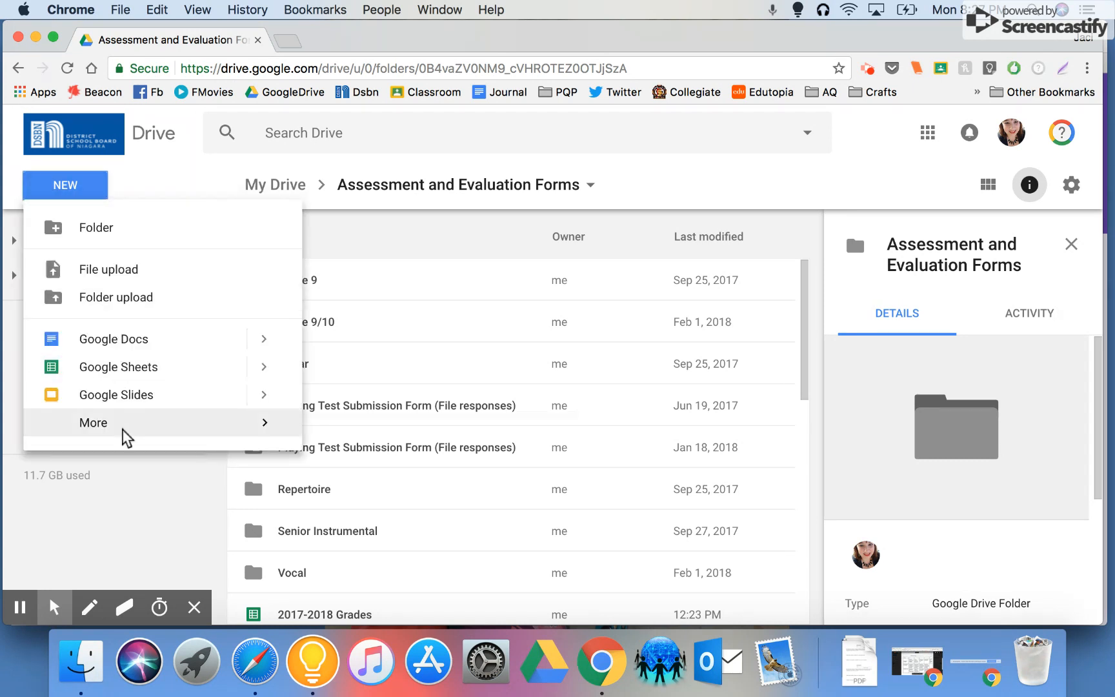
mouse_move(129, 430)
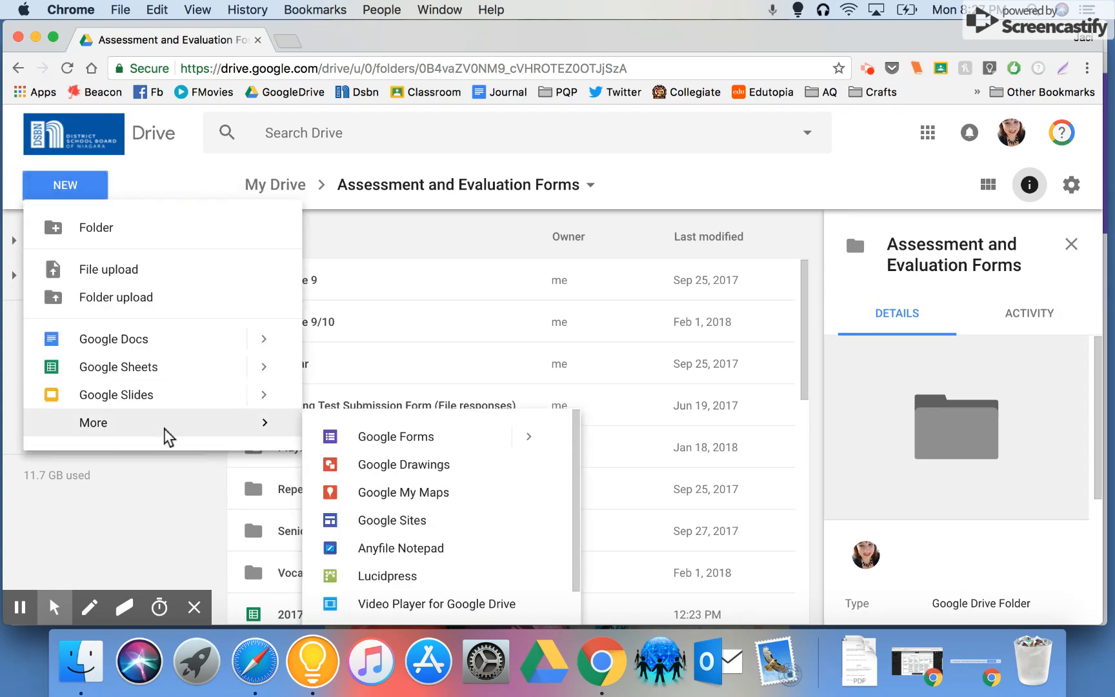
left_click(381, 442)
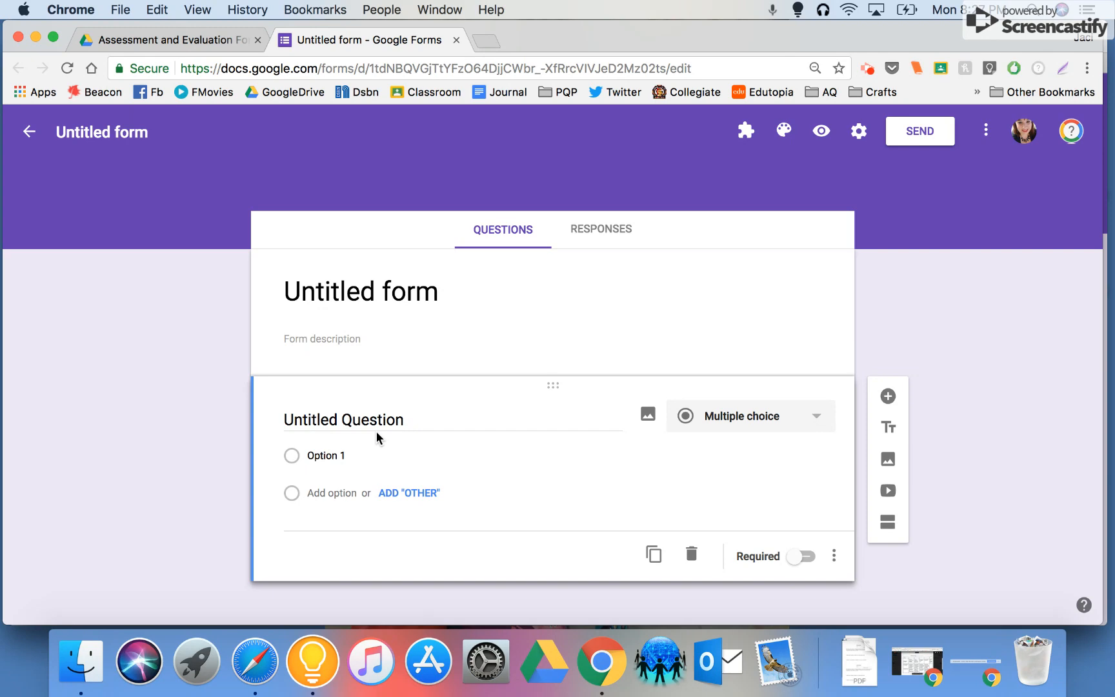
Step: Bring up the Generic Rubric.pdf window to review the rubric's criteria and levels, and minimize it again
left_click(916, 663)
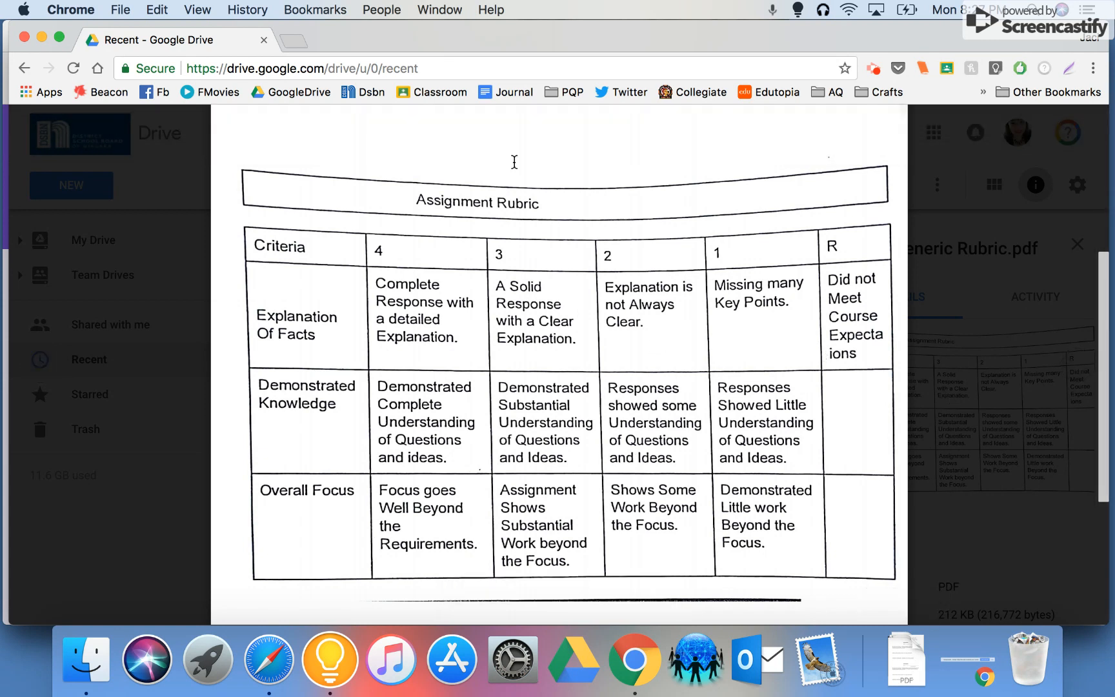
left_click(39, 36)
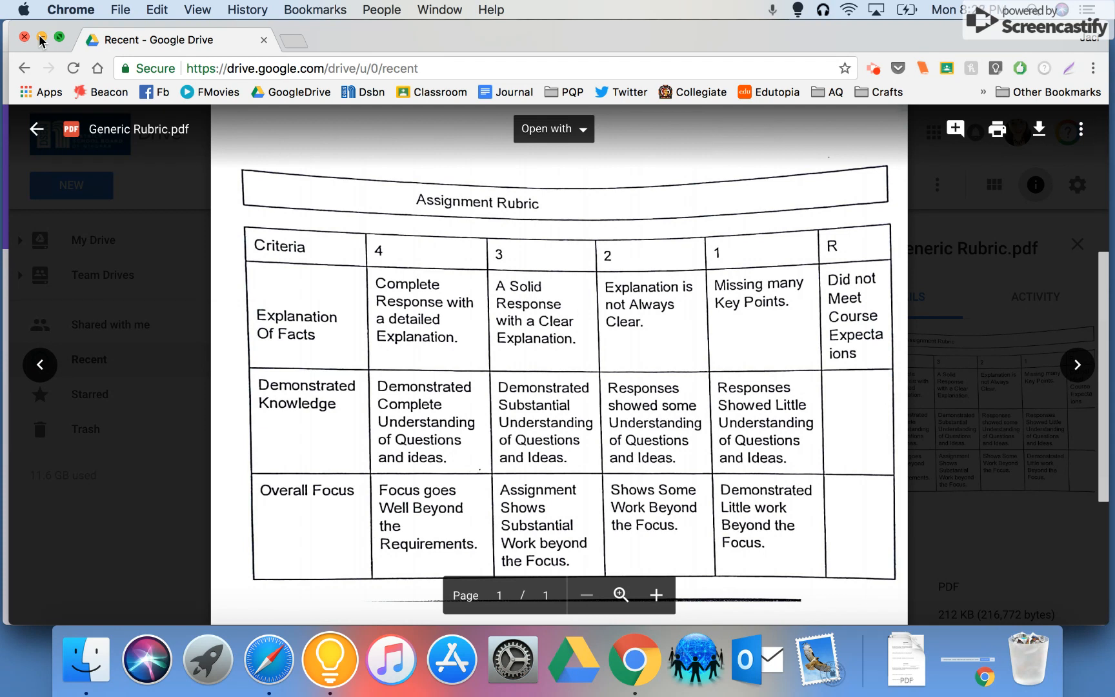
left_click(39, 37)
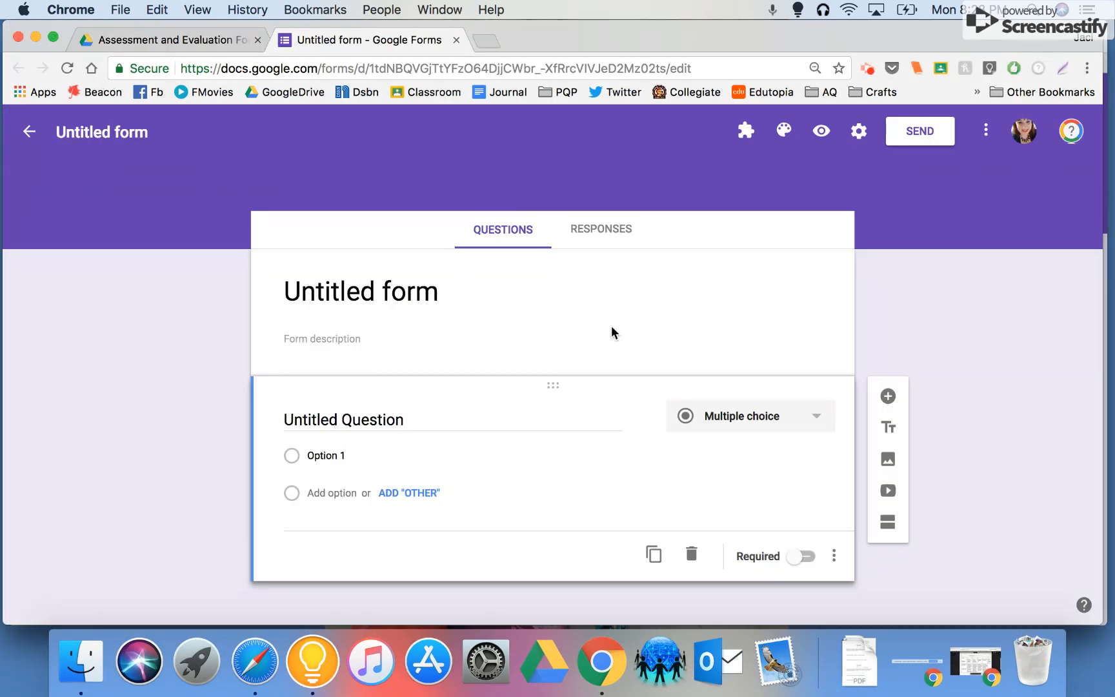
Step: Title the form "Assignment Rubric" and apply the same title as the form's file name
left_click(417, 282)
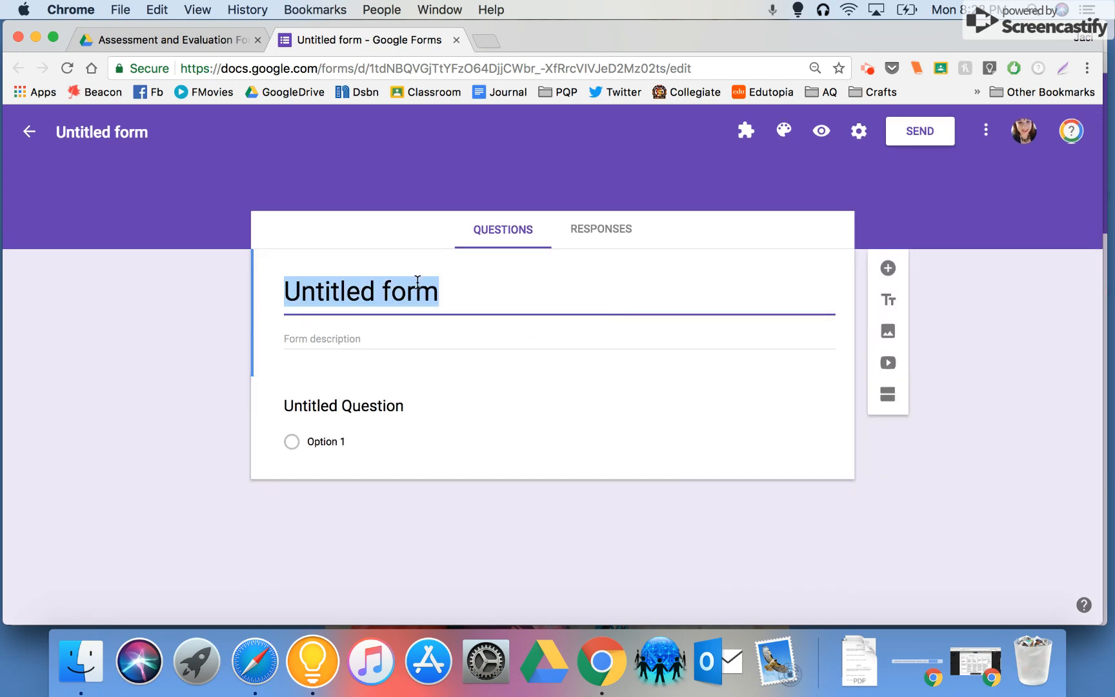
type("ASsignment")
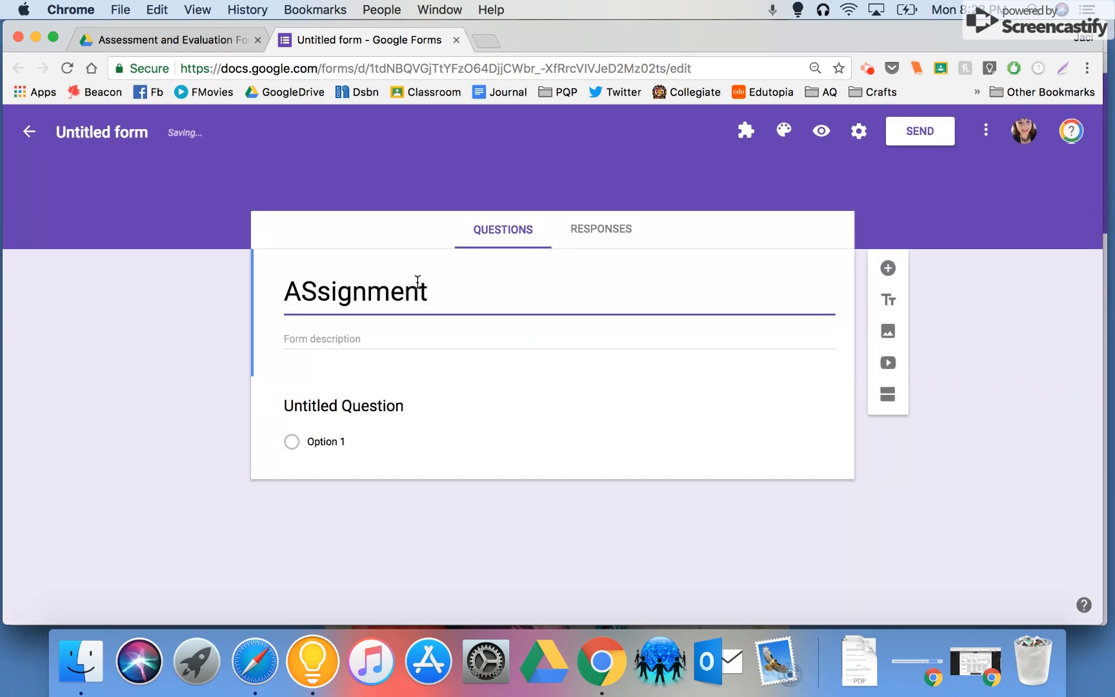
key("BackSpace")
key("BackSpace")
key("BackSpace")
key("BackSpace")
key("BackSpace")
key("BackSpace")
key("BackSpace")
key("BackSpace")
key("BackSpace")
type("ssi")
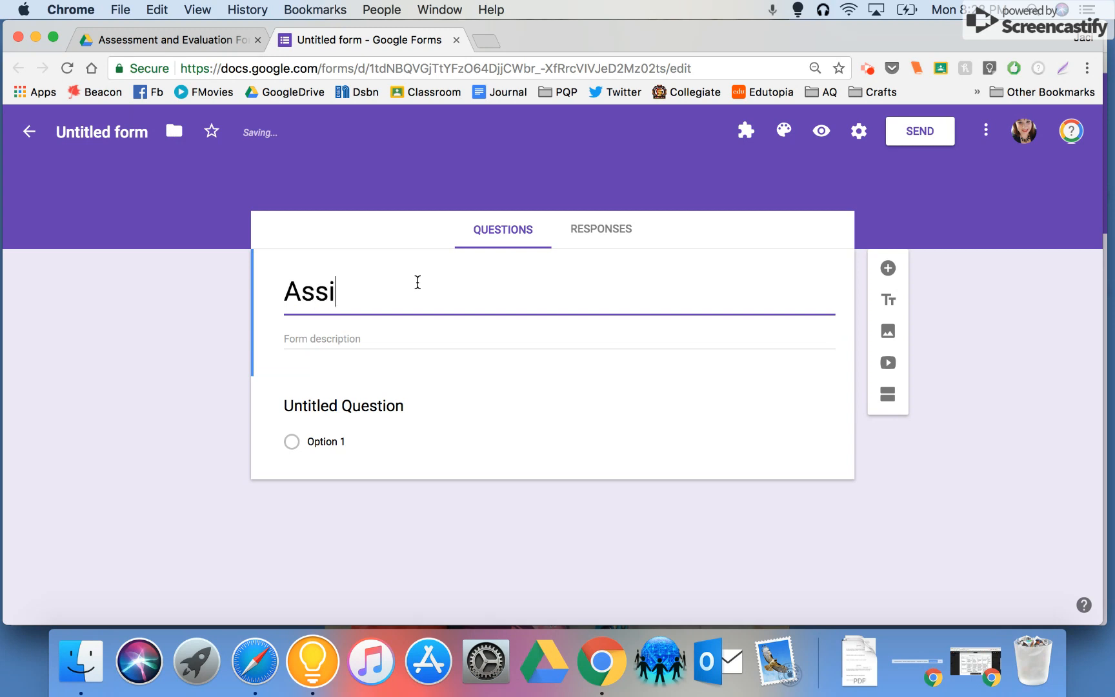
type("gnment Rubric")
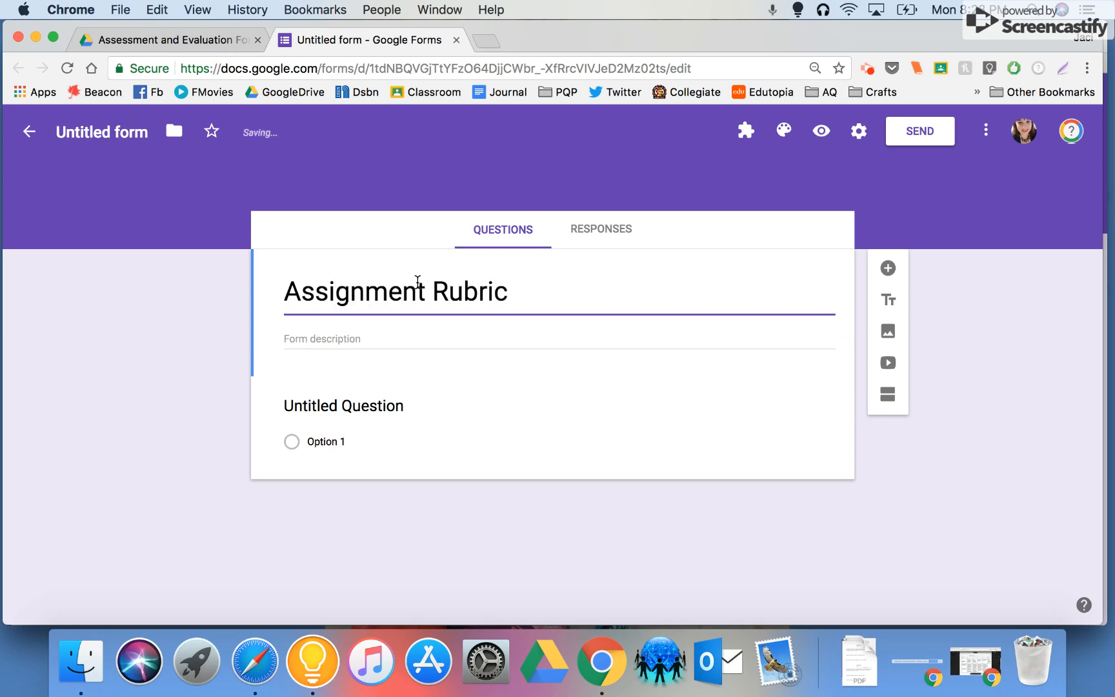
left_click(155, 139)
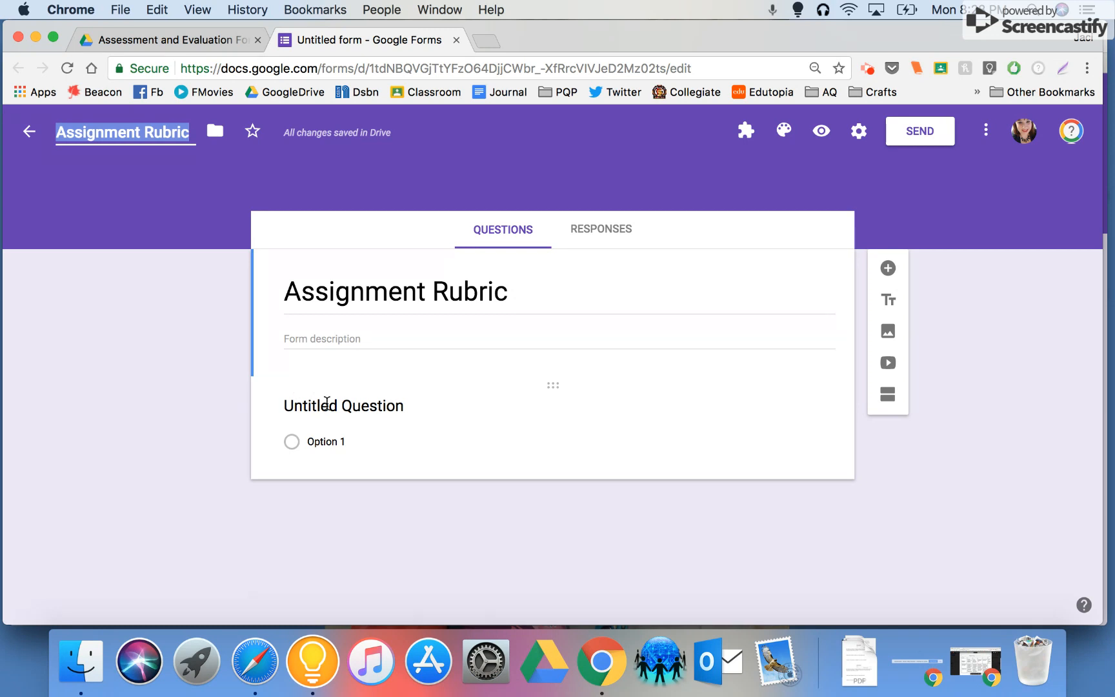
Step: Rename the first question to "Name", make it a Dropdown question and mark it as required
left_click(326, 404)
type("Name")
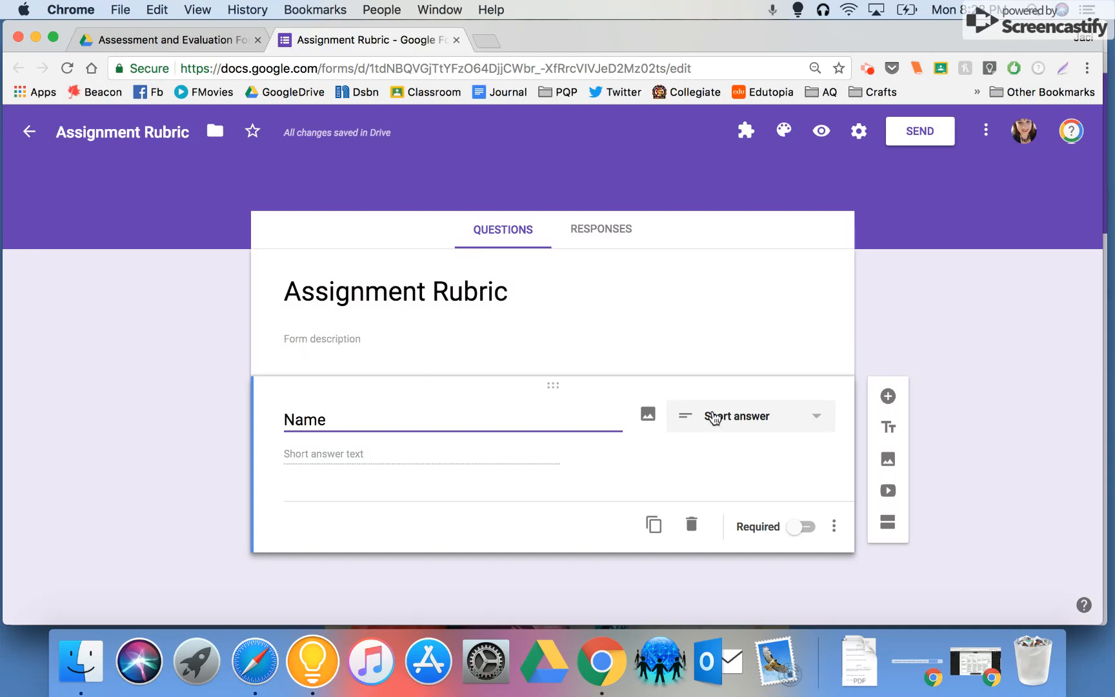
left_click(741, 421)
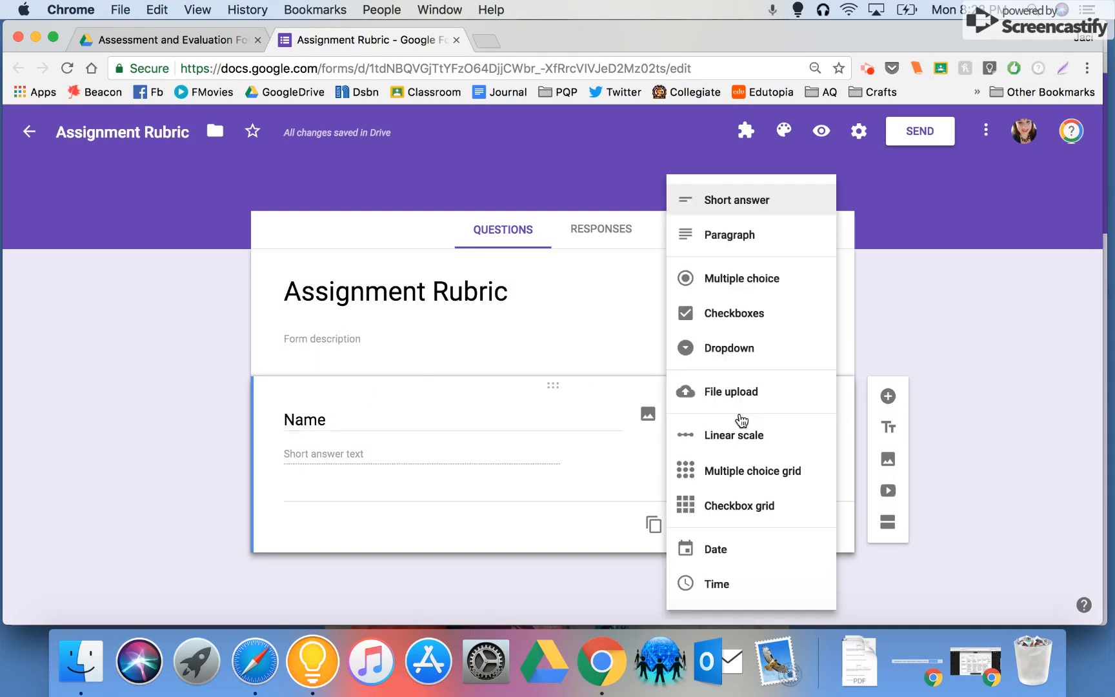
left_click(730, 348)
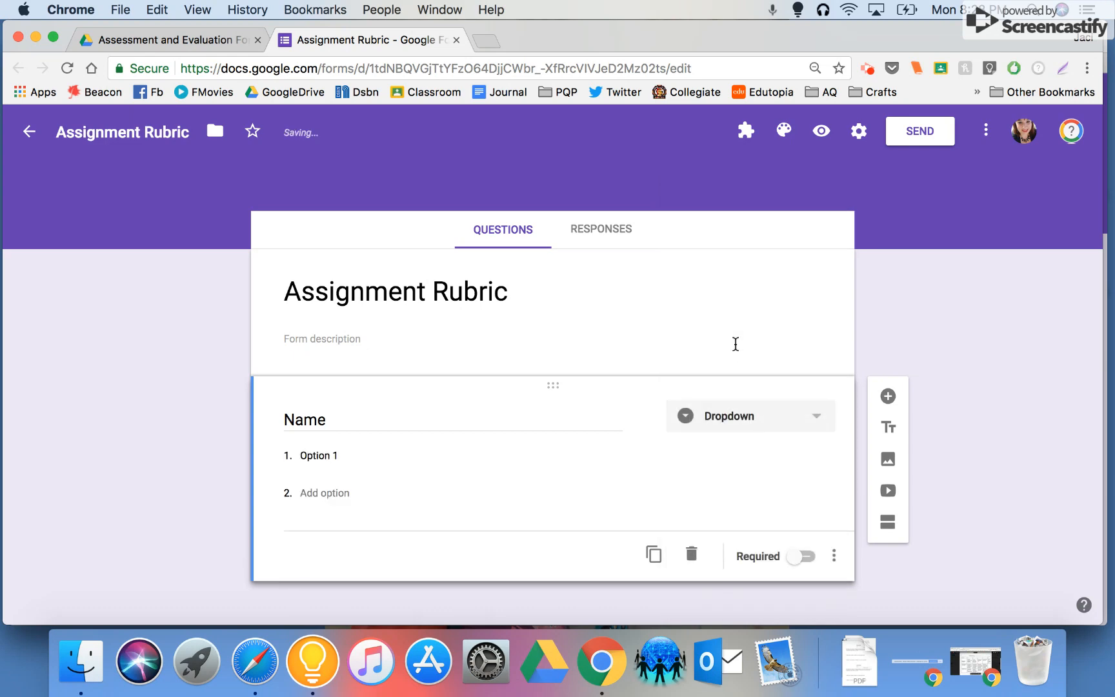
scroll(951, 392, "down", 1)
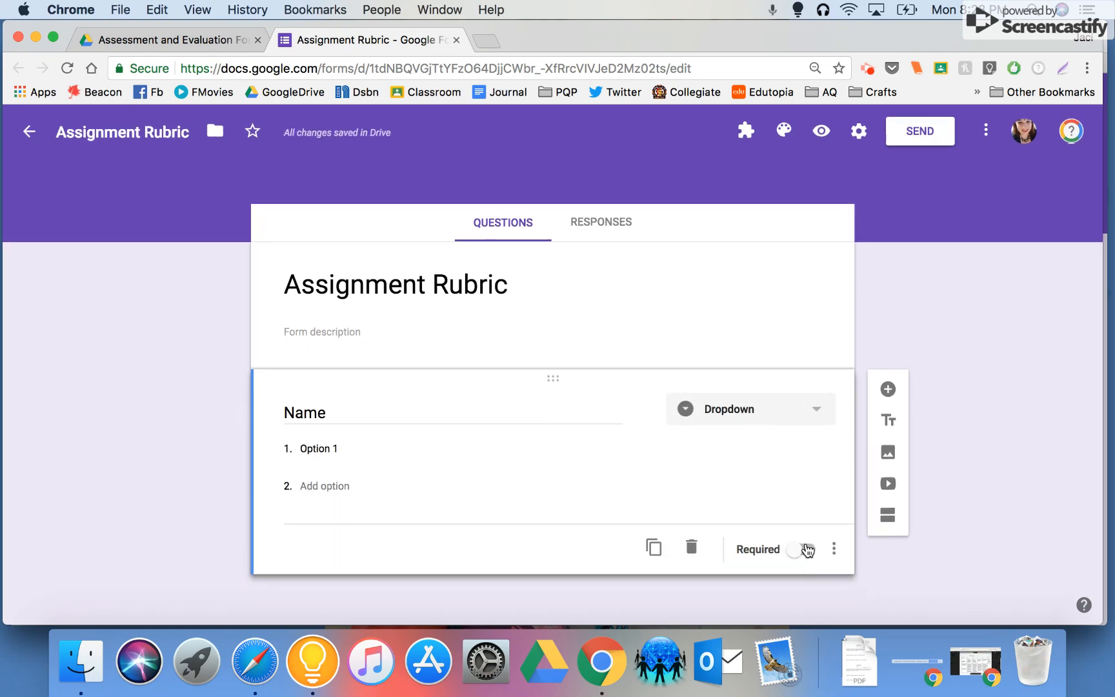
left_click(805, 549)
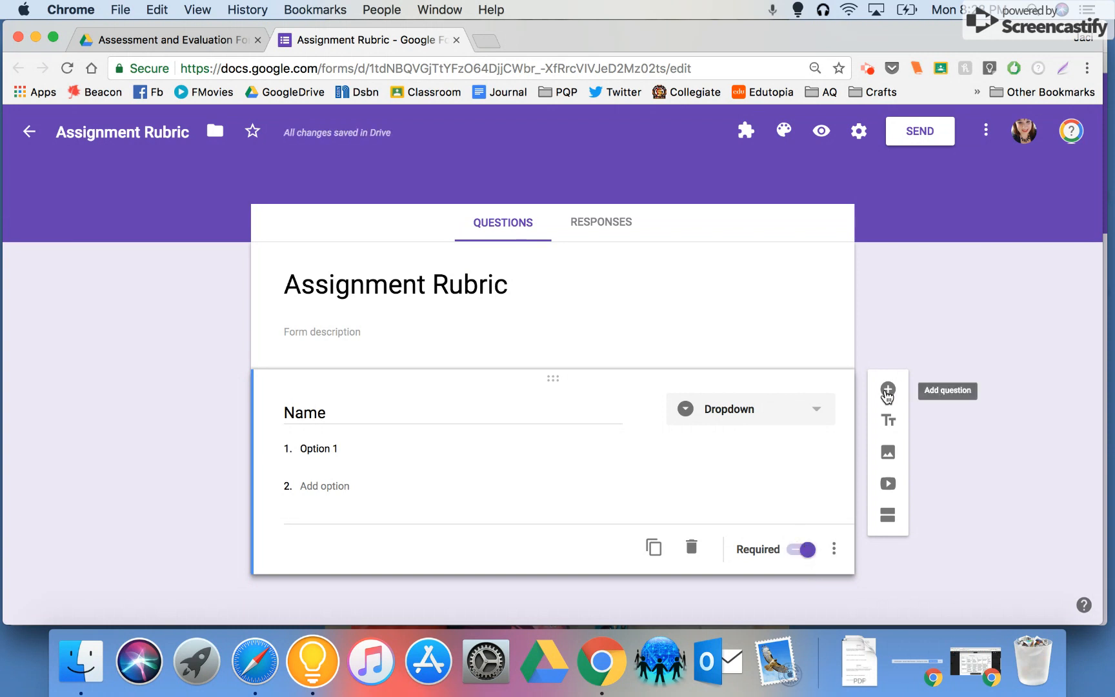
Step: Add a second question titled "Explanation of Facts" and set its type to Dropdown
left_click(888, 390)
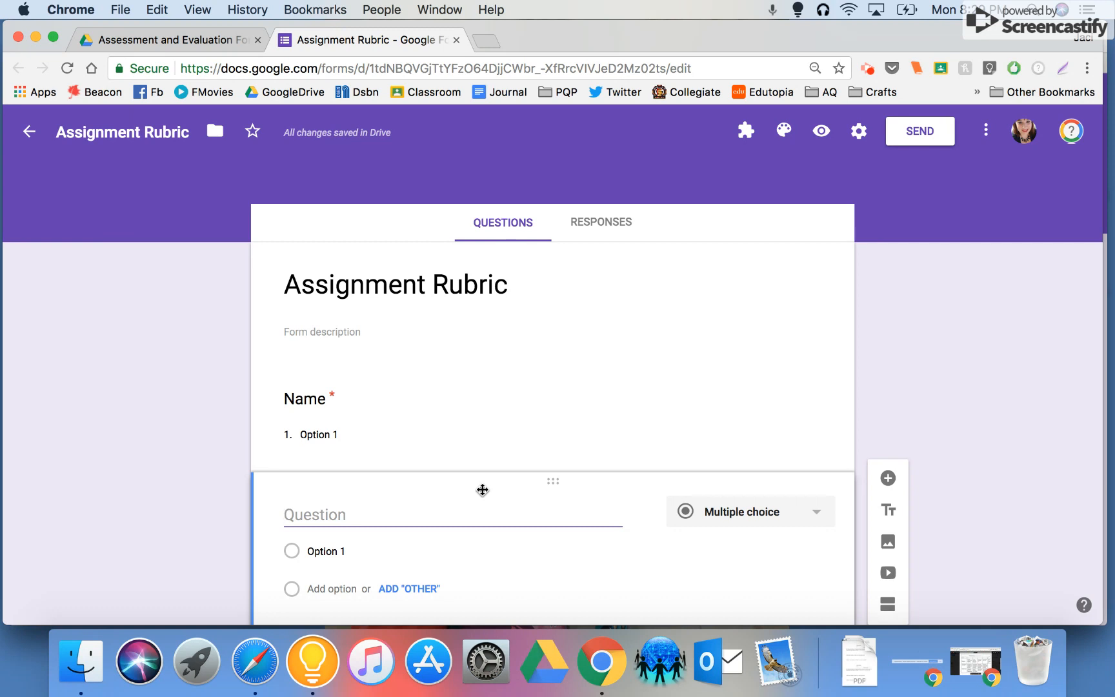
type("Explanation")
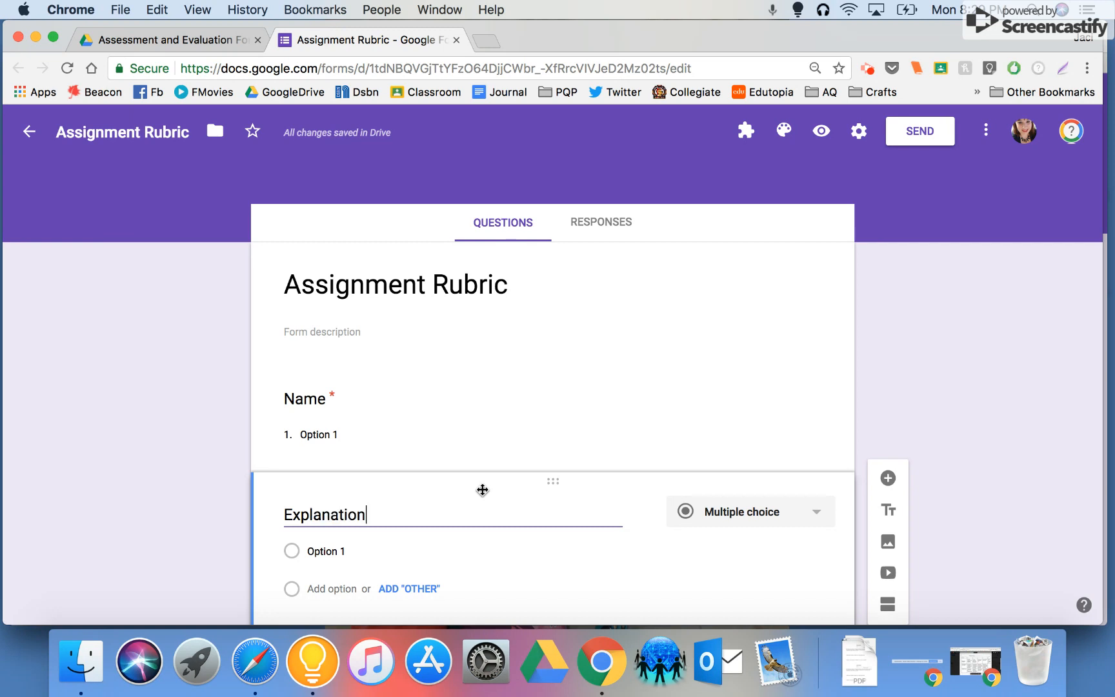
type(" of Facts")
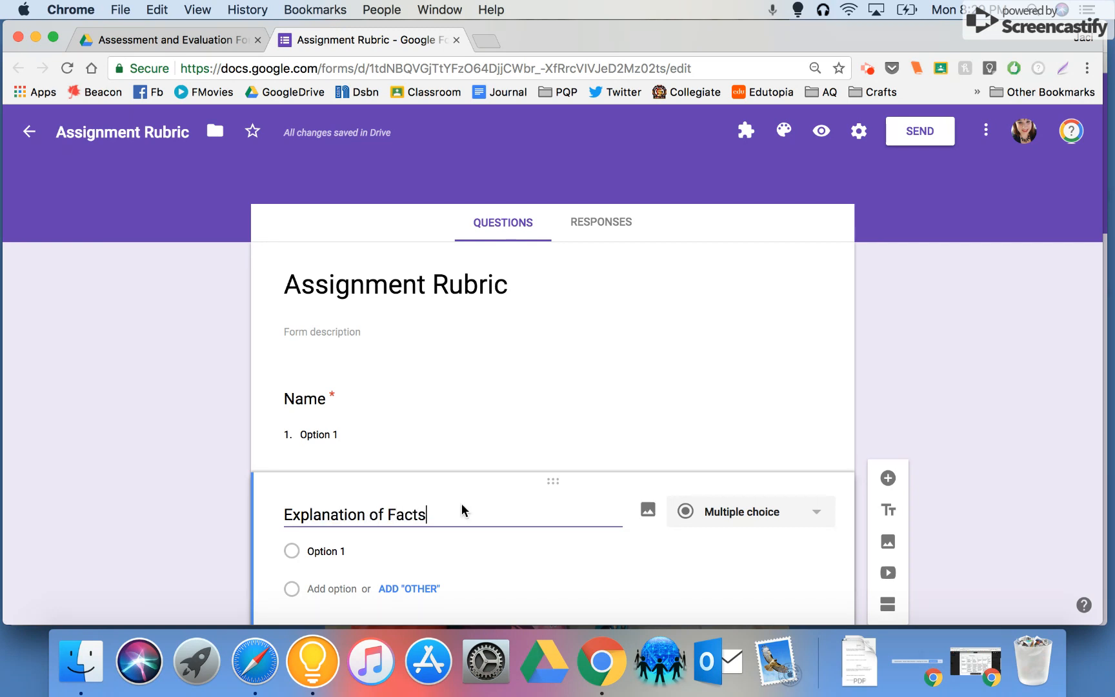
left_click(344, 553)
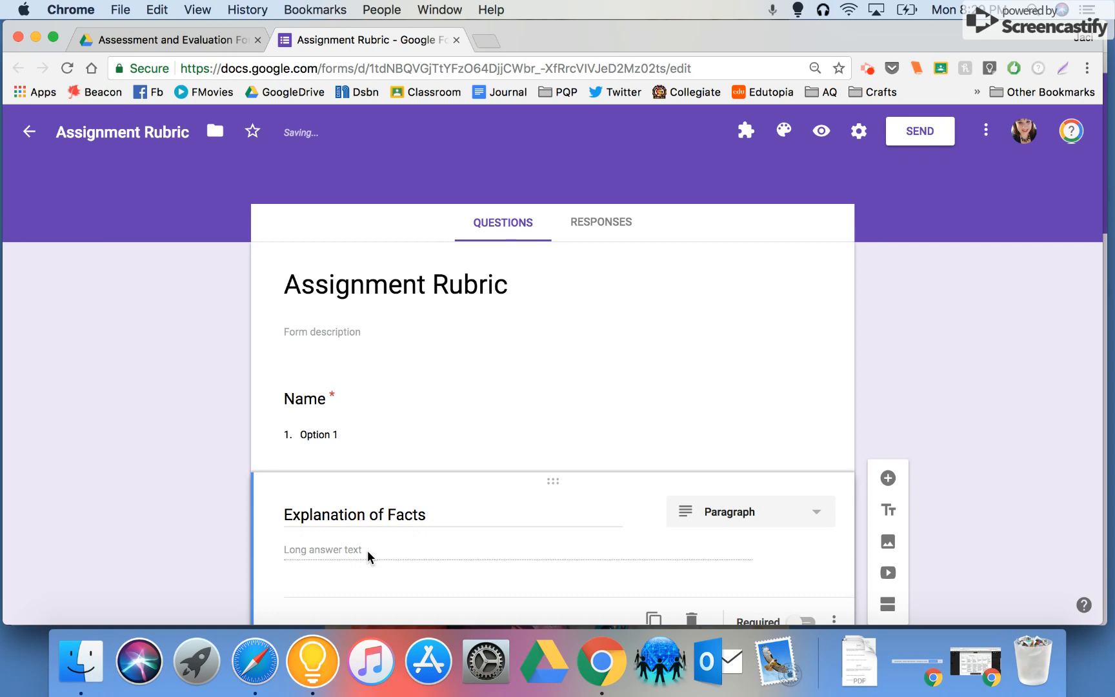
scroll(491, 516, "down", 2)
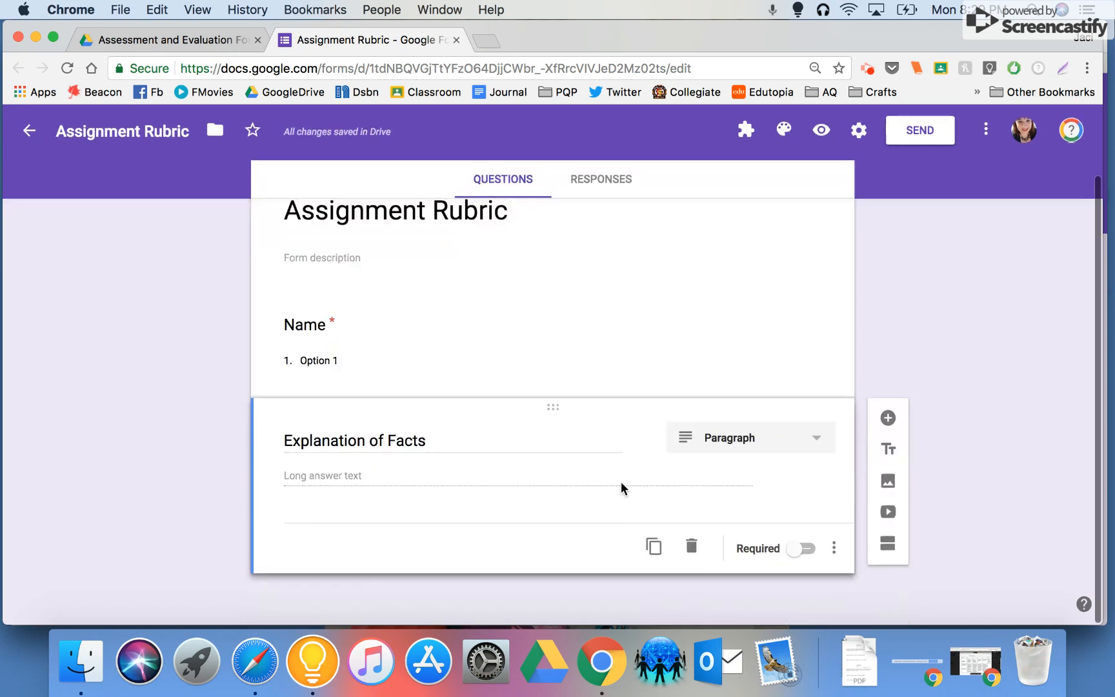
left_click(791, 445)
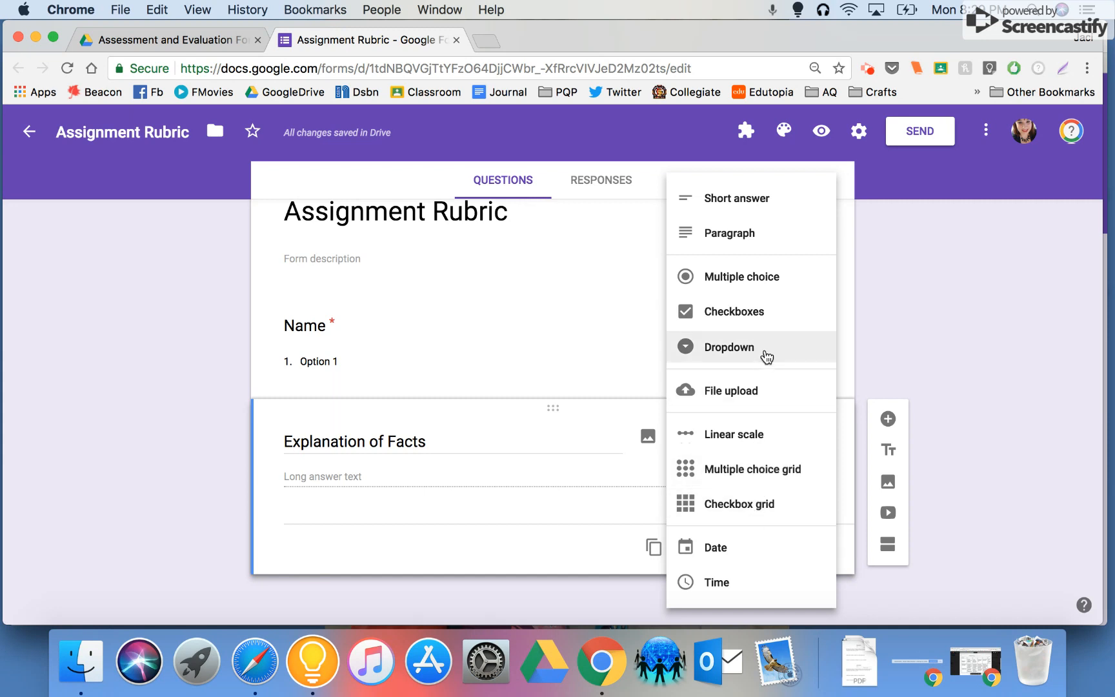
left_click(766, 357)
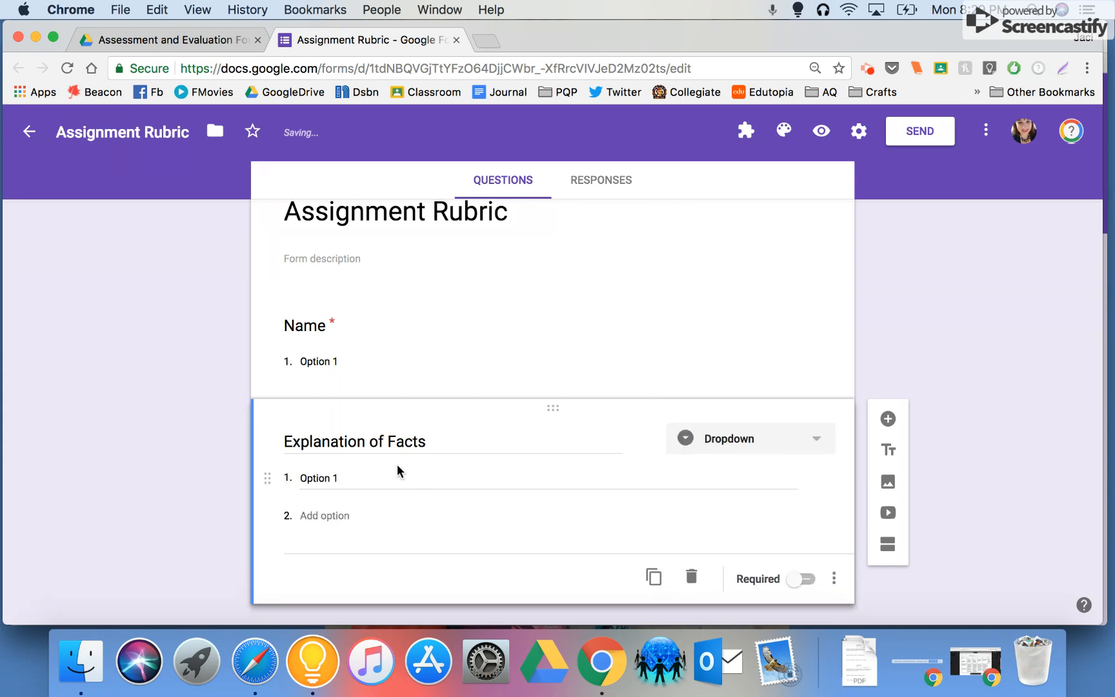
Step: Set the first Explanation of Facts option to "Level 4 - Completes response with a detailed explanation"
left_click(400, 476)
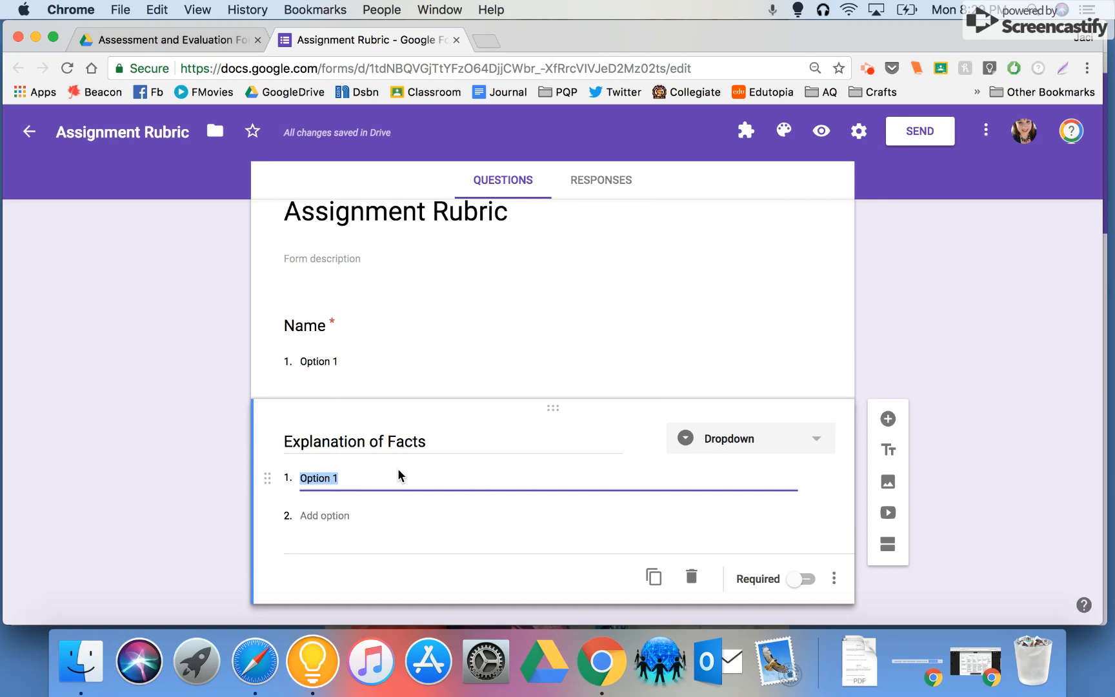
type("Level 4 -")
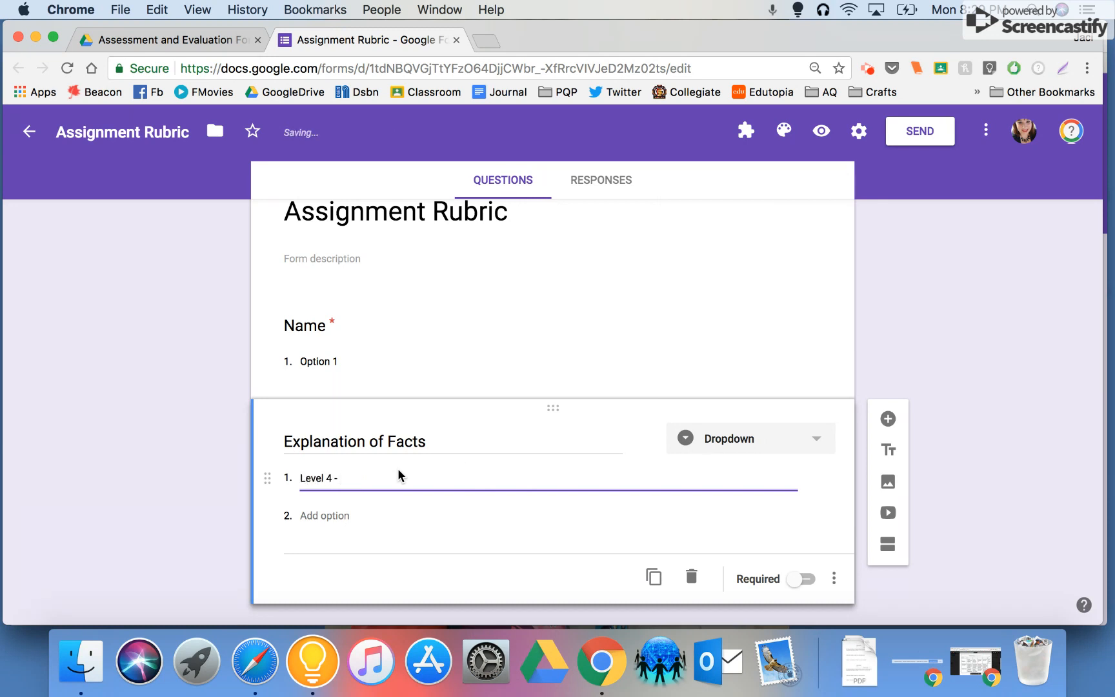
type(" Completes response with a detailed explanation")
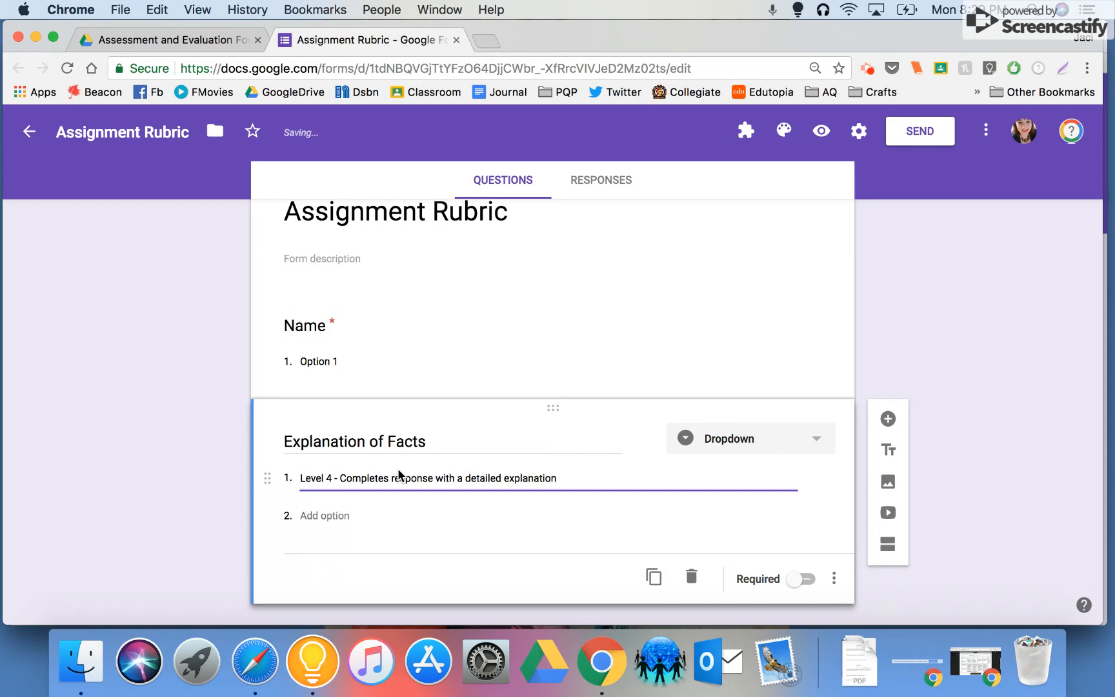
Step: Add a second Explanation of Facts option reading "Level 3 - A solid response with a clear explanation"
key("Return")
type("Level 43")
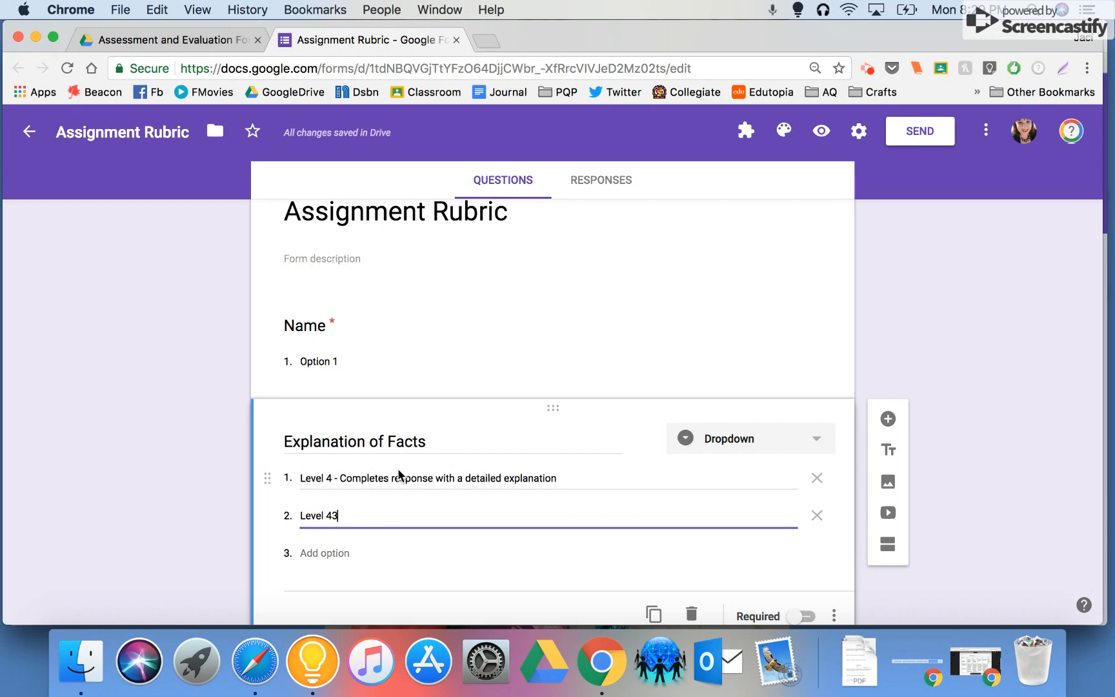
key("BackSpace")
key("BackSpace")
type("3 -")
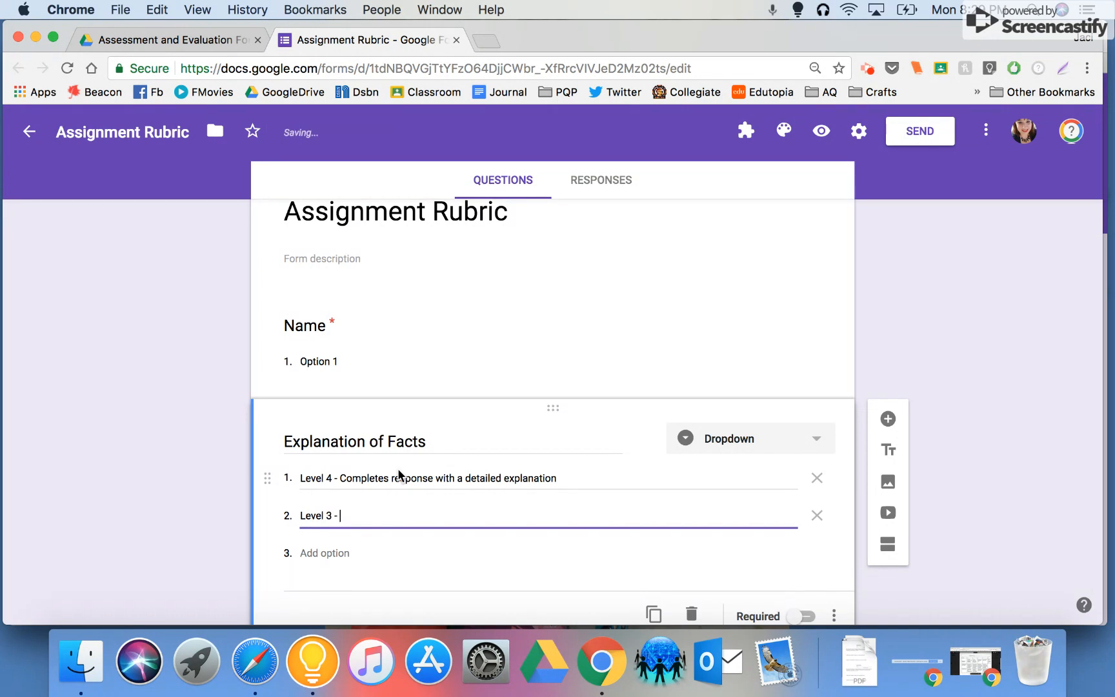
type(" A solid ")
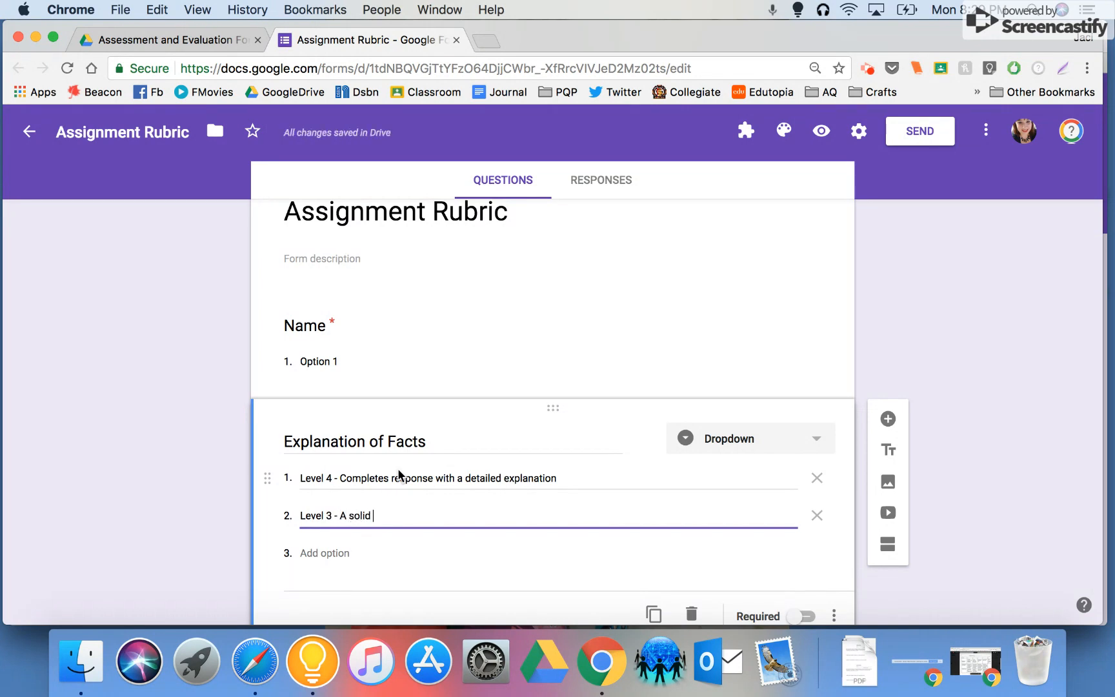
type("response with a clear explanation")
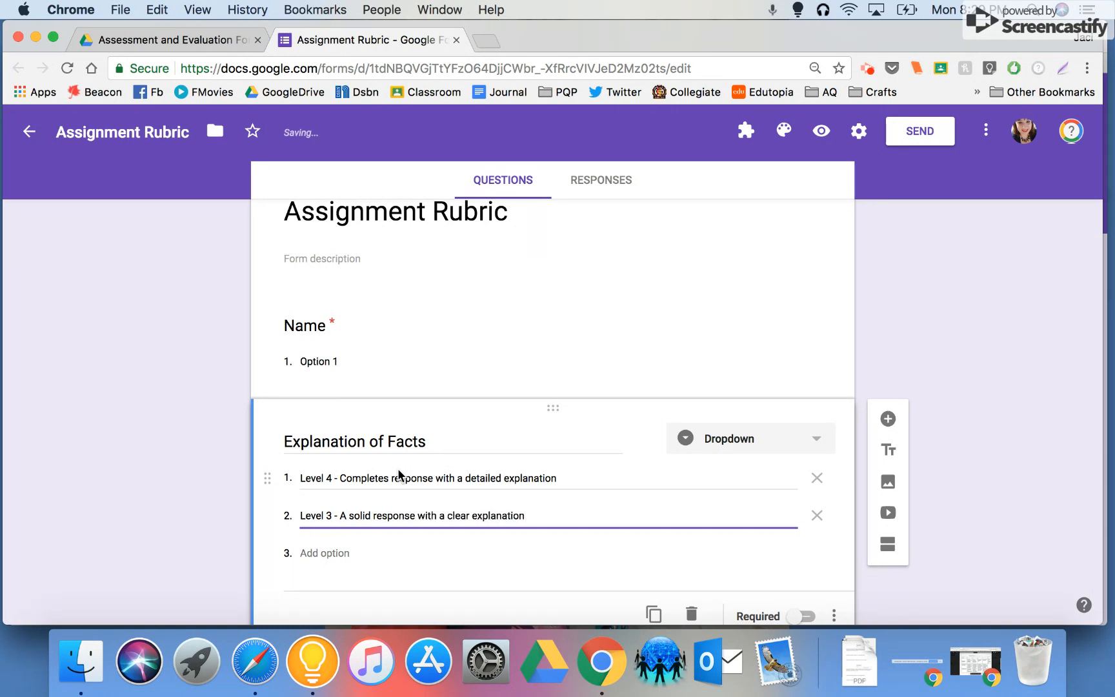
Step: Add a third Explanation of Facts option reading "Level 2 - Explanation is not always clear"
key("Return")
type("Level 2 - ")
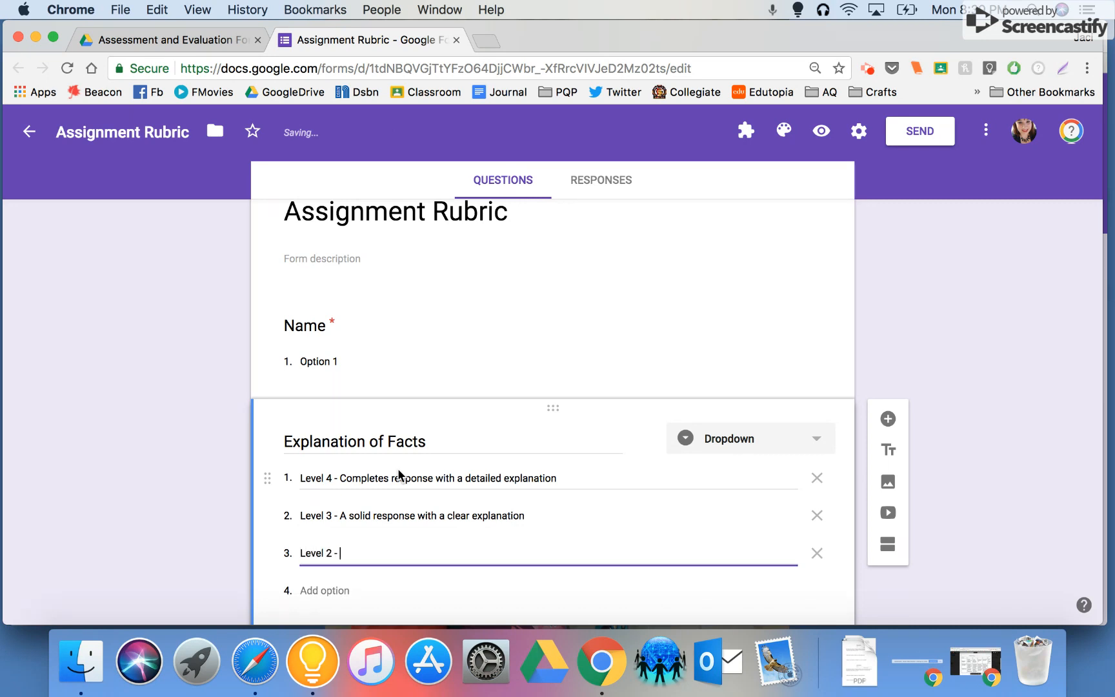
type("Explanation is not alway")
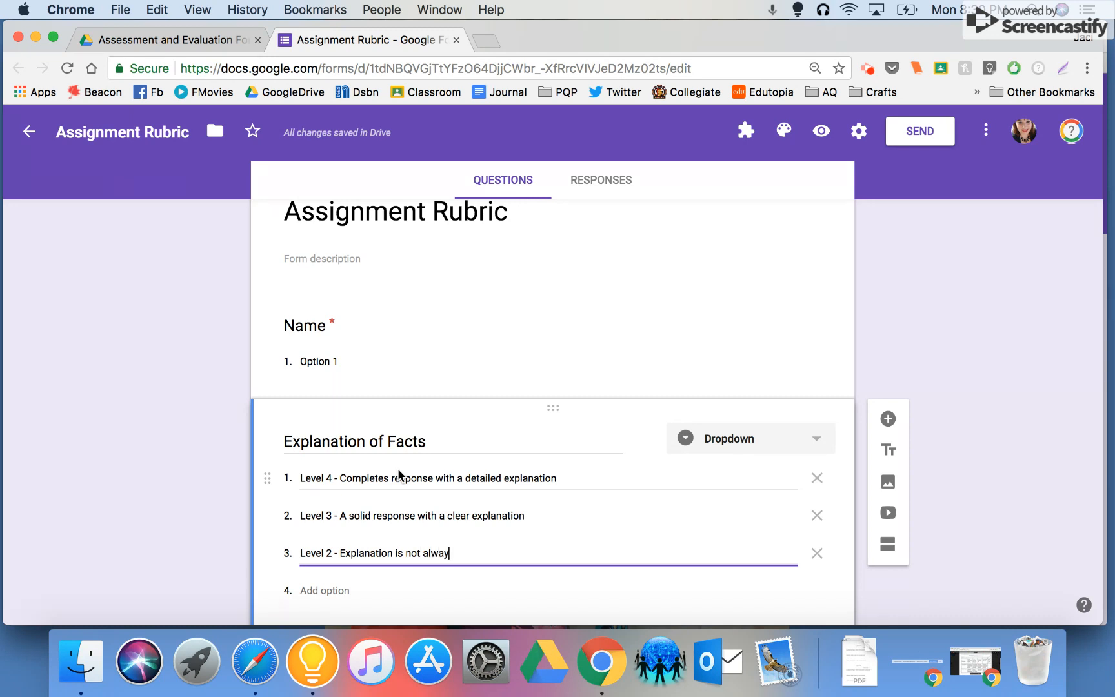
type("s clear")
Step: Add a fourth Explanation of Facts option reading "Level 1 - Missing many key points"
key("Return")
type("Le")
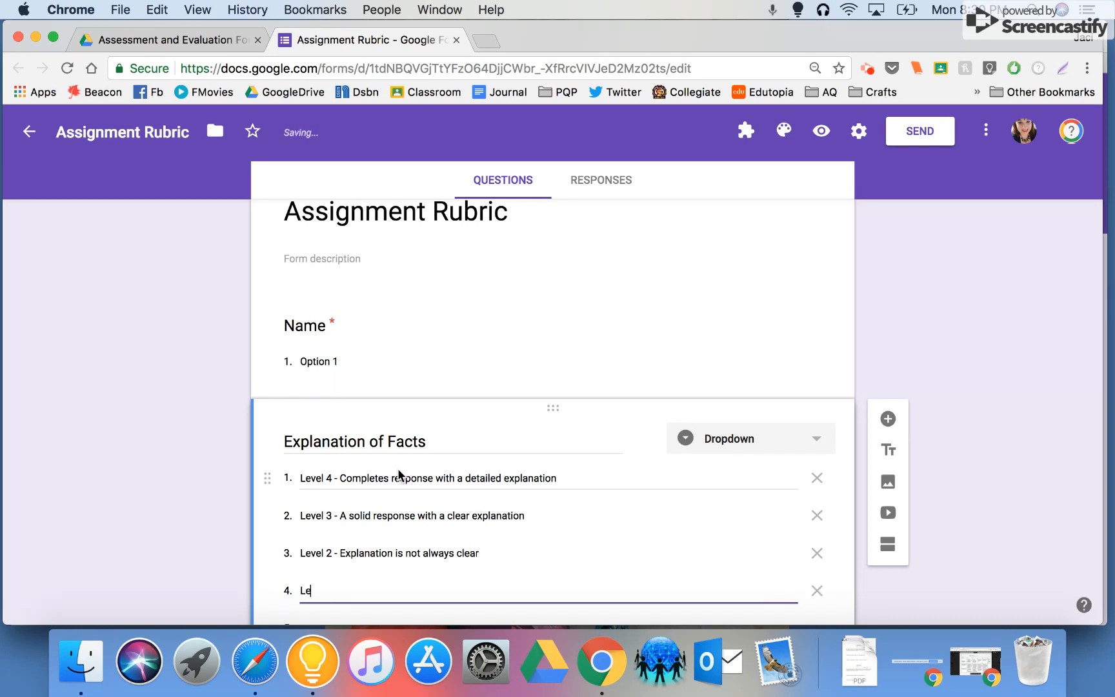
type("vel 1 - Missing many ke")
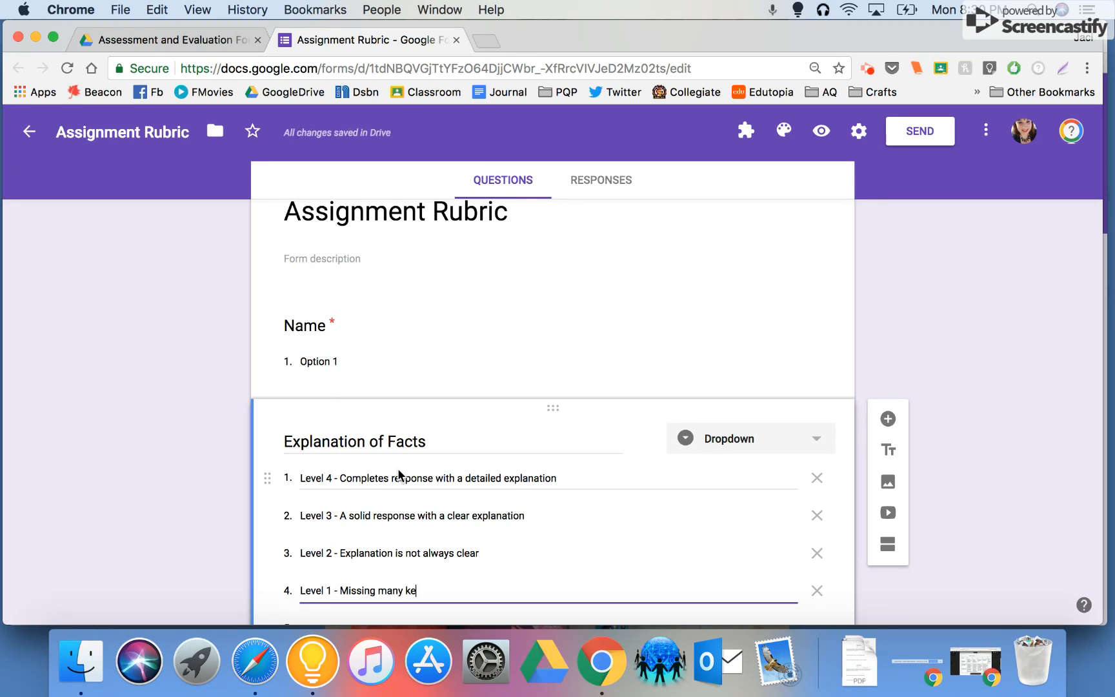
type("y poitn")
key("BackSpace")
key("BackSpace")
key("BackSpace")
type("nts")
Step: Add a fifth Explanation of Facts option reading "Level R - Did not meet course expectations" and make the question required
key("Return")
type("Le")
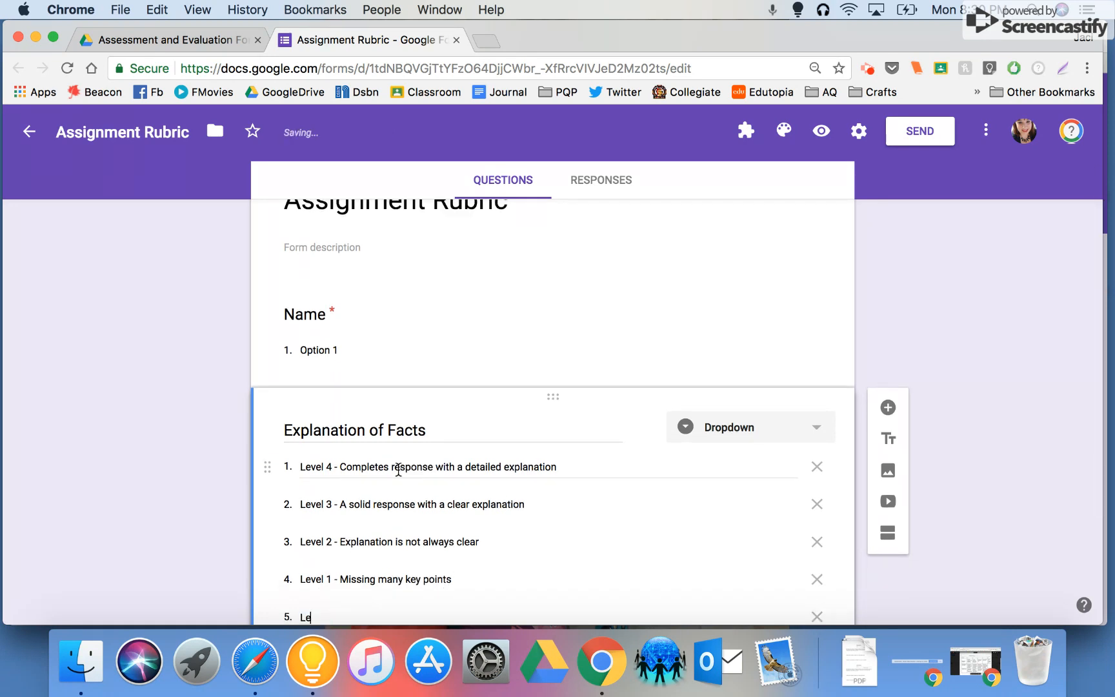
type("vel R - Did not mee")
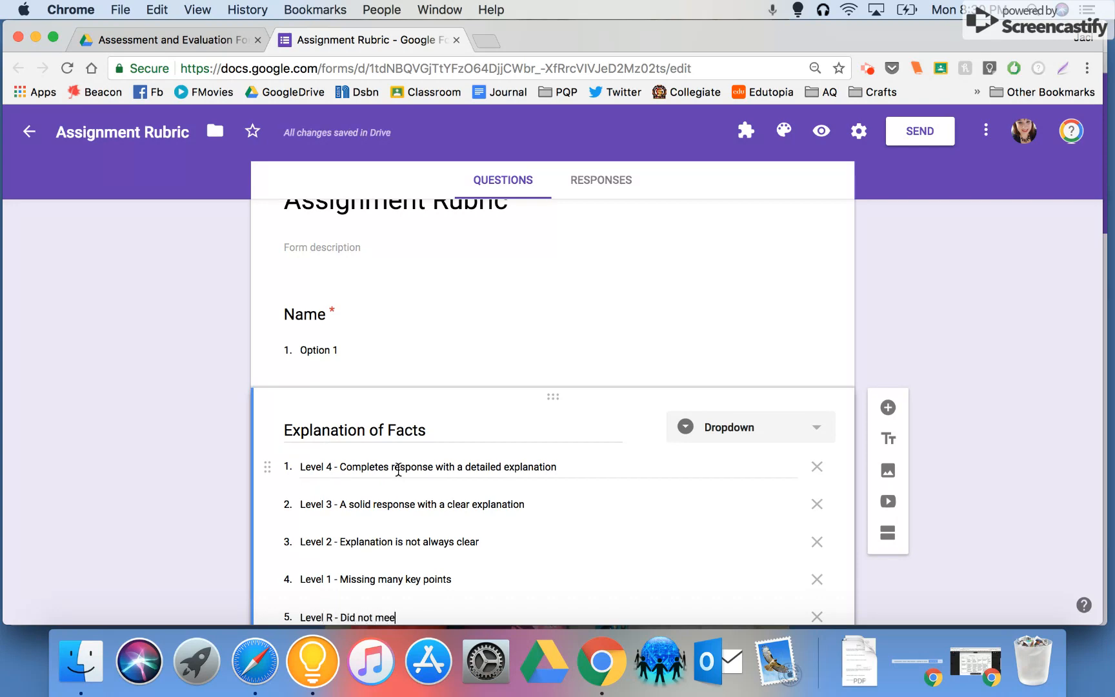
type("t course expectations")
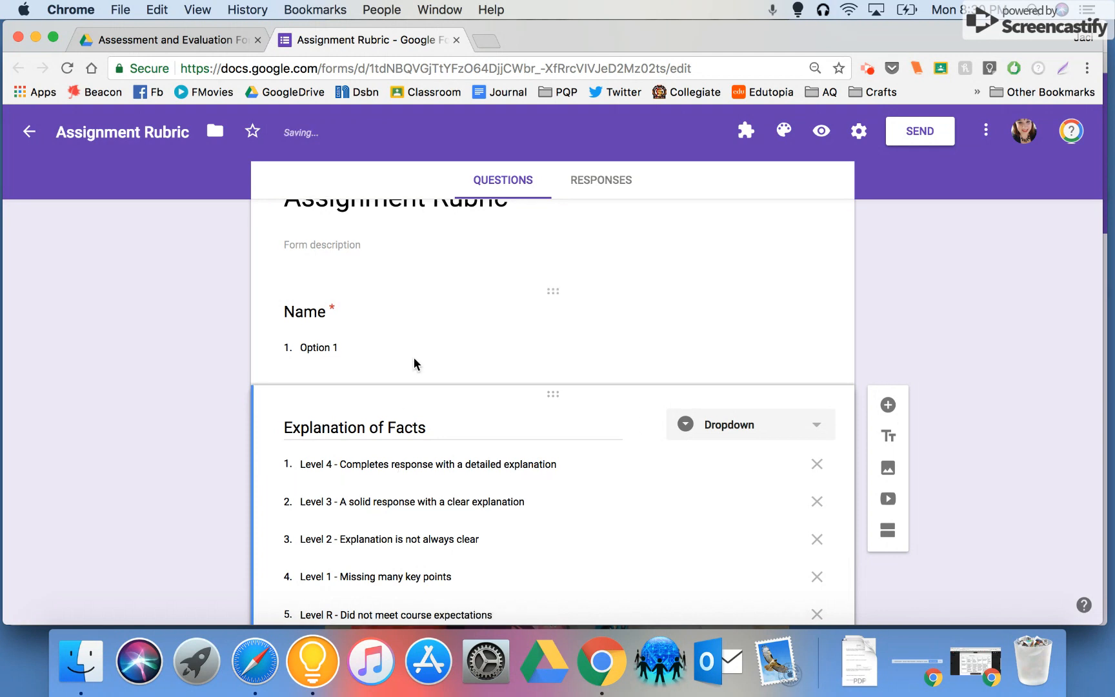
scroll(414, 357, "down", 3)
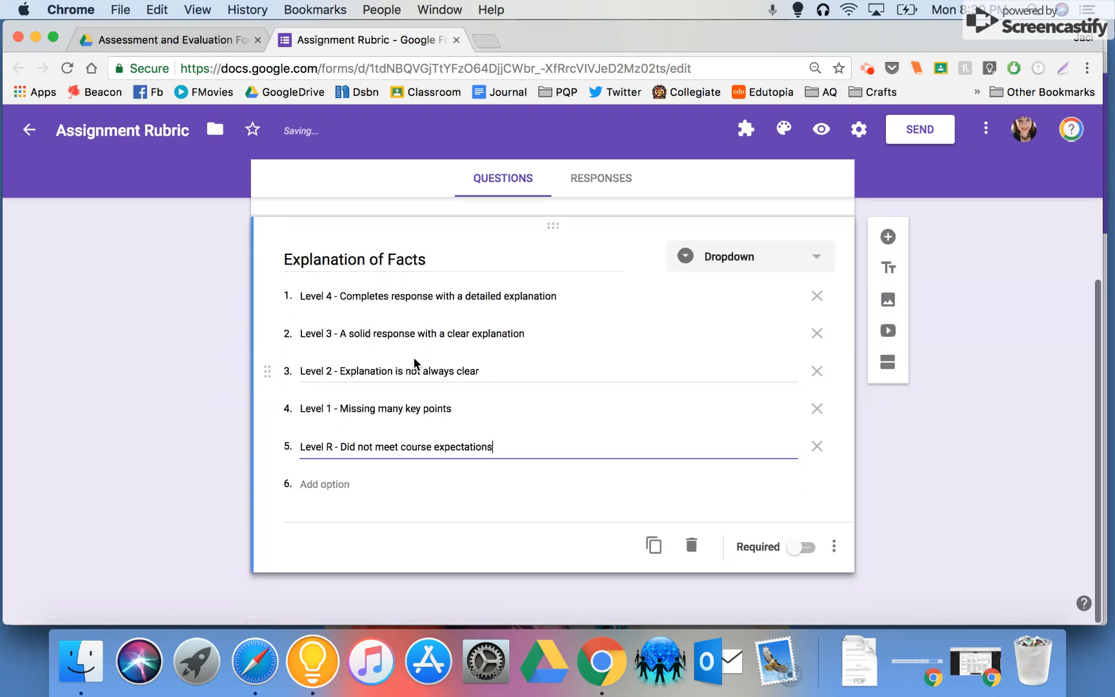
left_click(809, 553)
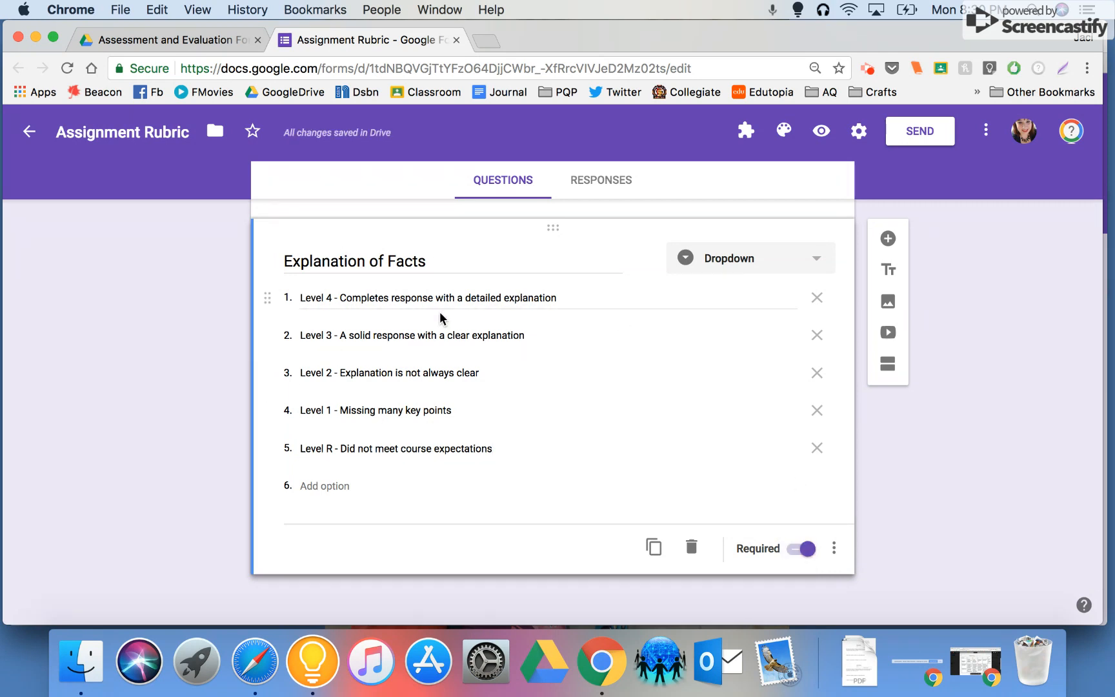
left_click(867, 69)
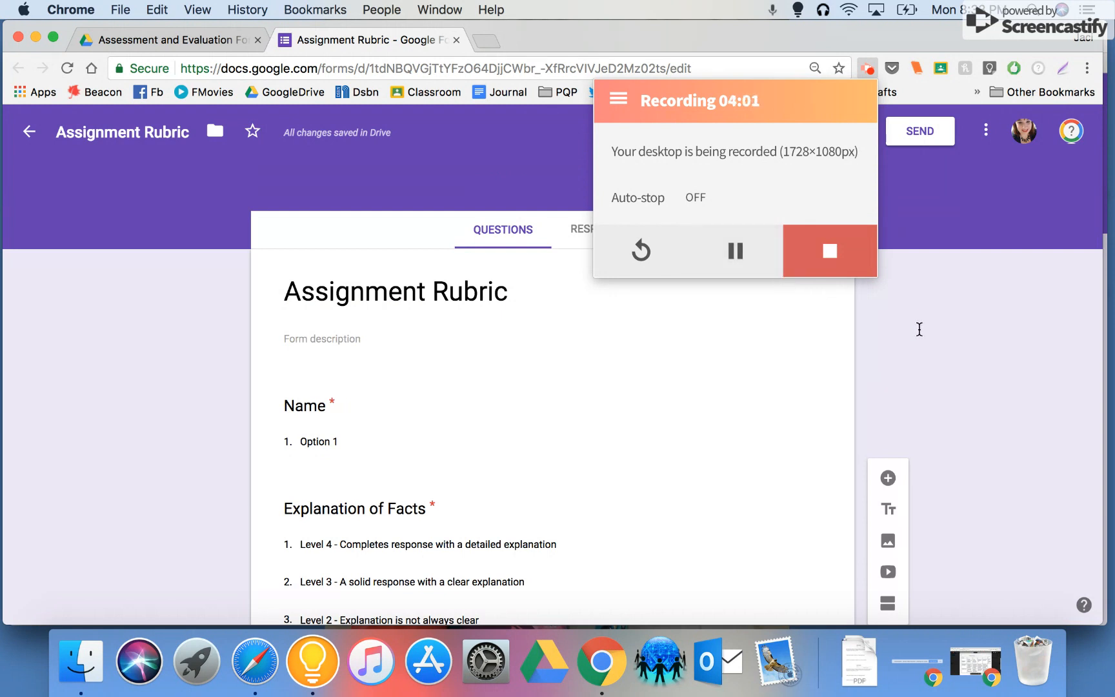
left_click(865, 71)
Step: Review the form's questions from Name through Explanation of Facts and Demonstrated Knowledge to Overall Focus
scroll(675, 323, "down", 3)
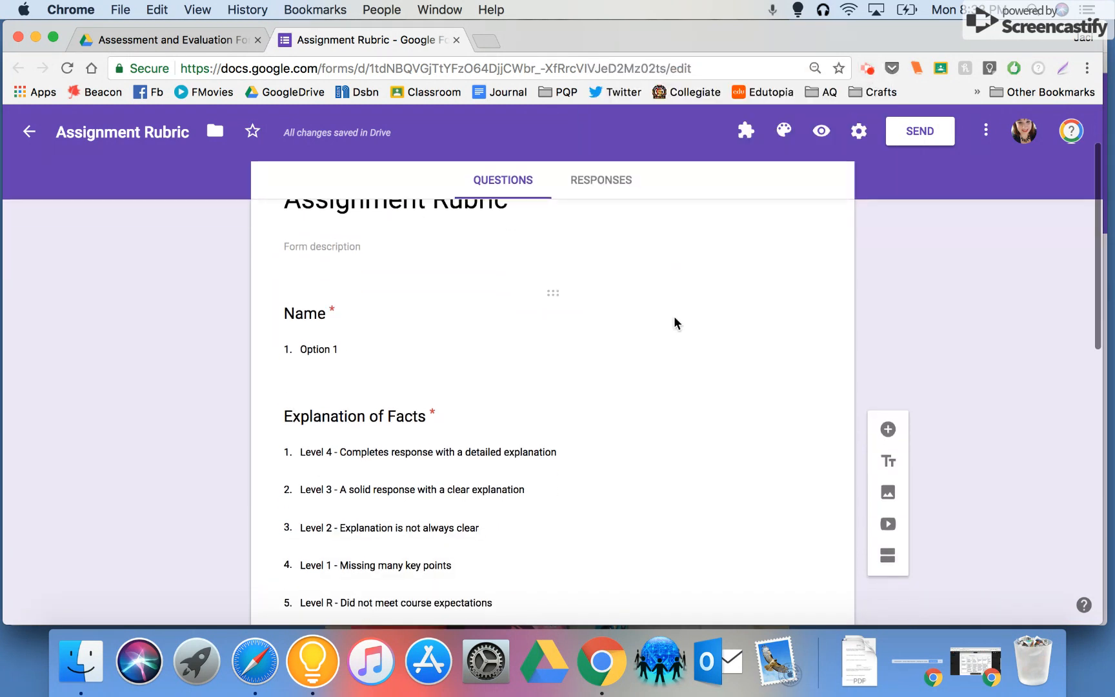
scroll(675, 320, "down", 5)
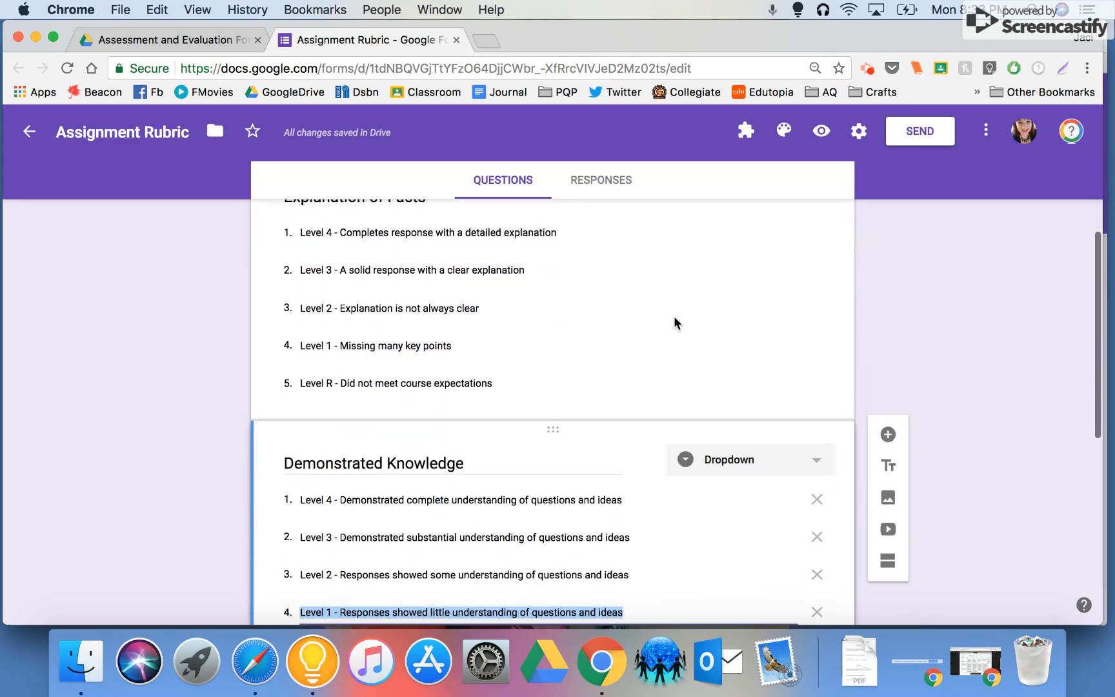
scroll(675, 318, "down", 5)
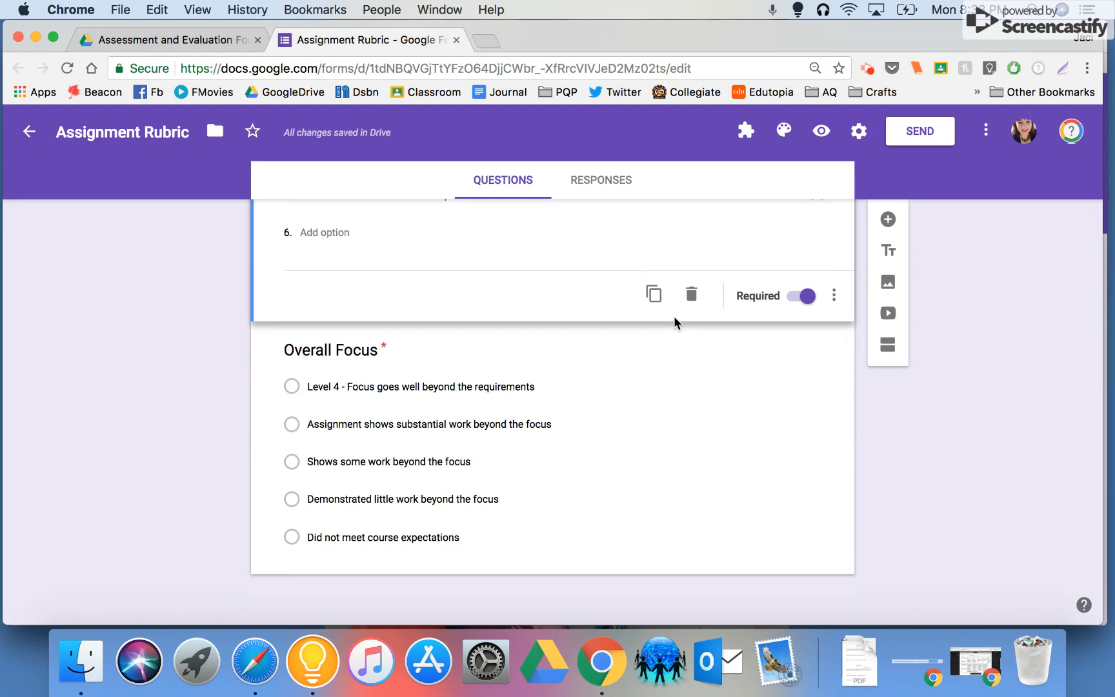
scroll(848, 462, "up", 20)
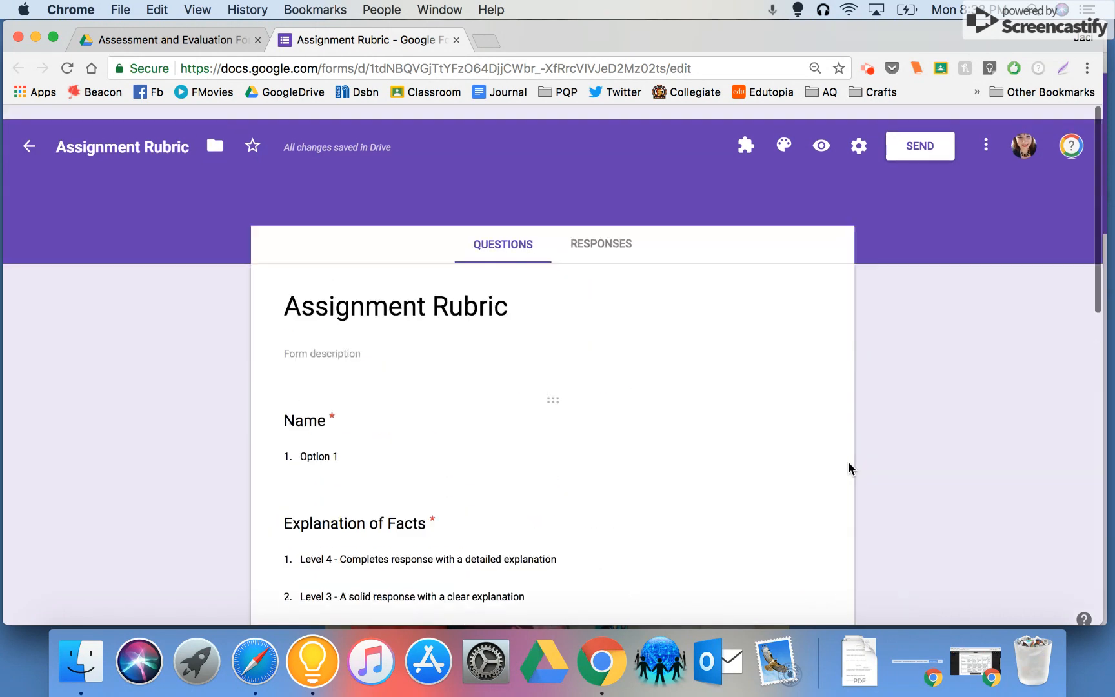